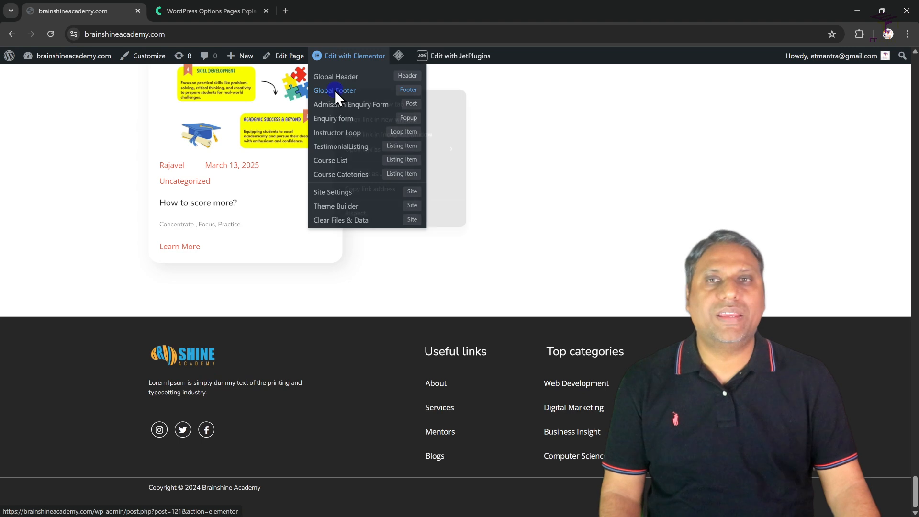
Open the Global Footer template for editing in Elementor in a separate browser tab
{"action": "left_click", "coordinate": [360, 105]}
{"action": "left_click", "coordinate": [180, 8]}
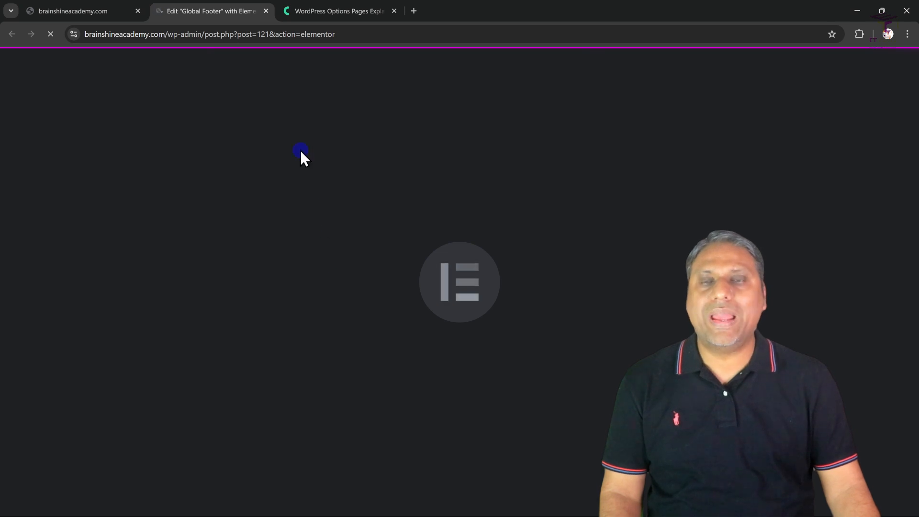
{"action": "scroll", "coordinate": [297, 218], "scroll_direction": "down", "scroll_amount": 5}
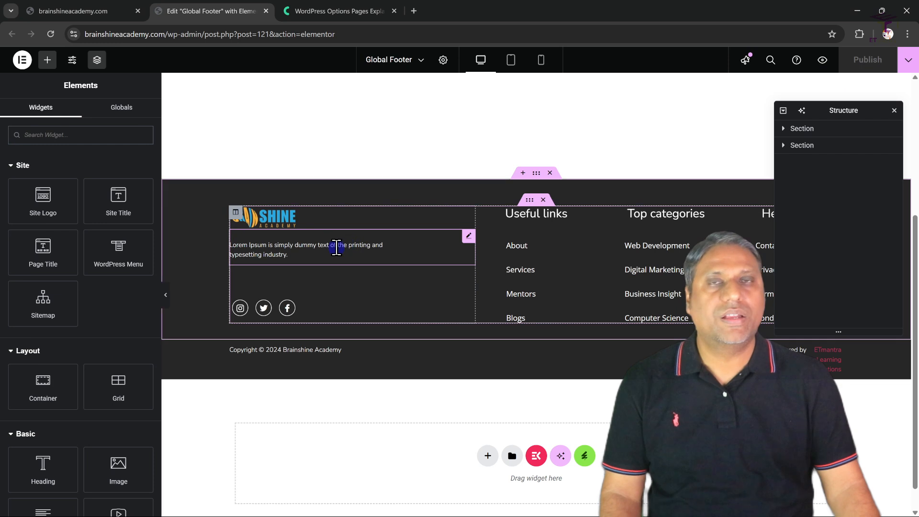
Replace the footer's placeholder paragraph with the text from "Dive in, explore, and let the journey to academic excellence" to "Your academic zenith awaits!"
{"action": "left_click", "coordinate": [403, 251]}
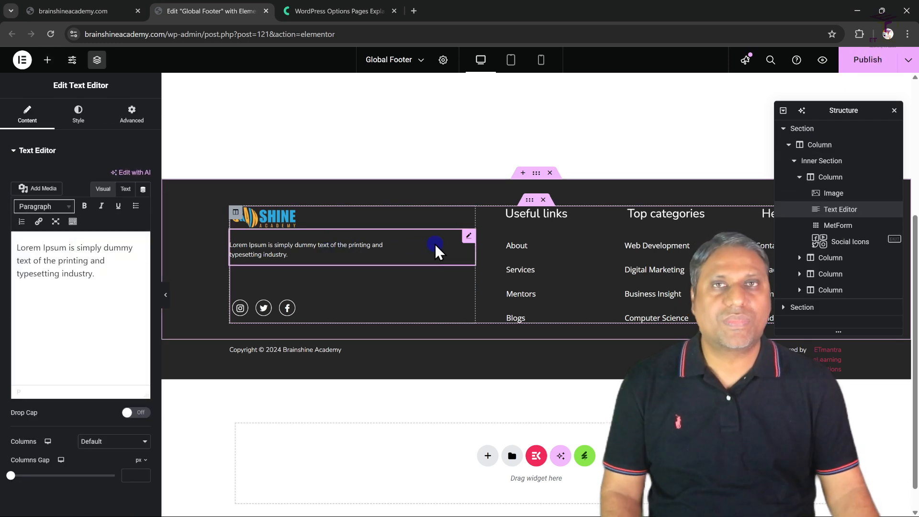
{"action": "left_click_drag", "start_coordinate": [99, 274], "coordinate": [14, 246]}
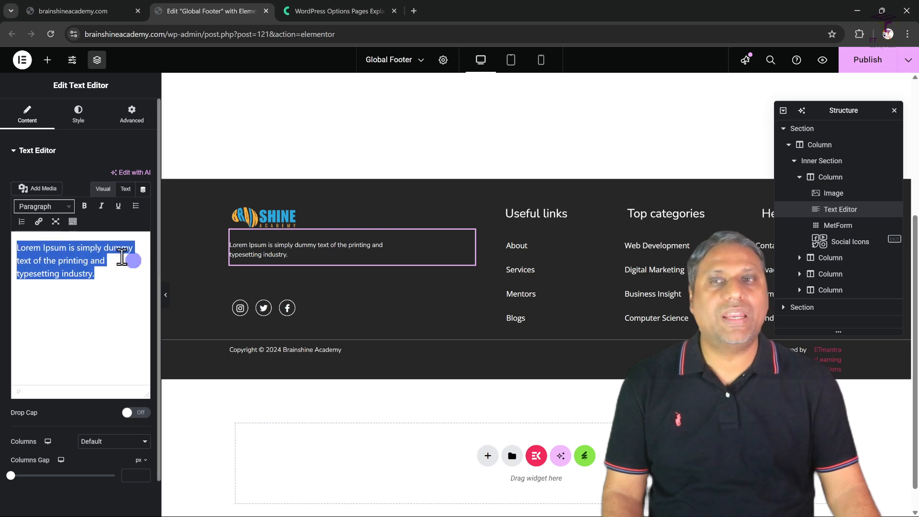
{"action": "left_click", "coordinate": [116, 259]}
{"action": "left_click_drag", "start_coordinate": [110, 273], "coordinate": [13, 250]}
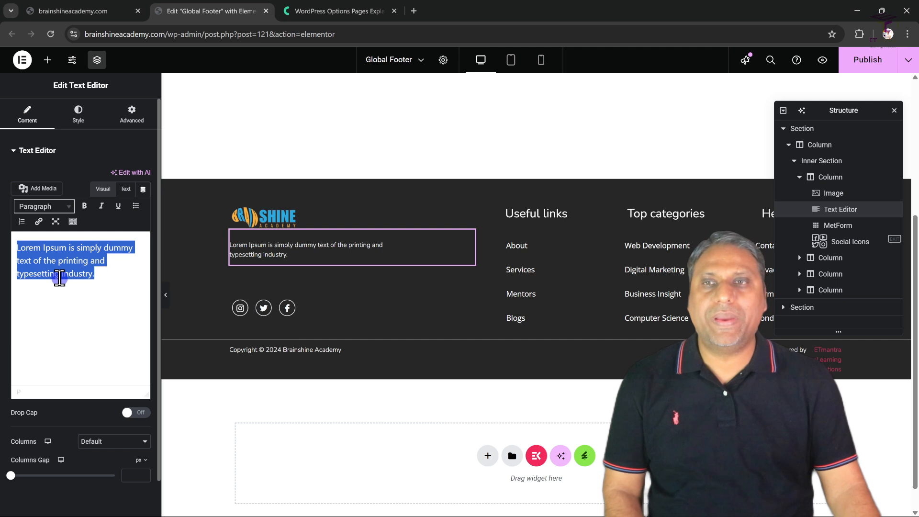
{"action": "type", "text": "Dive in, explore, and let the journey to academic excellence be as enriching and transformative as the knowledge you're set to gain. Your academic zenith awaits!"}
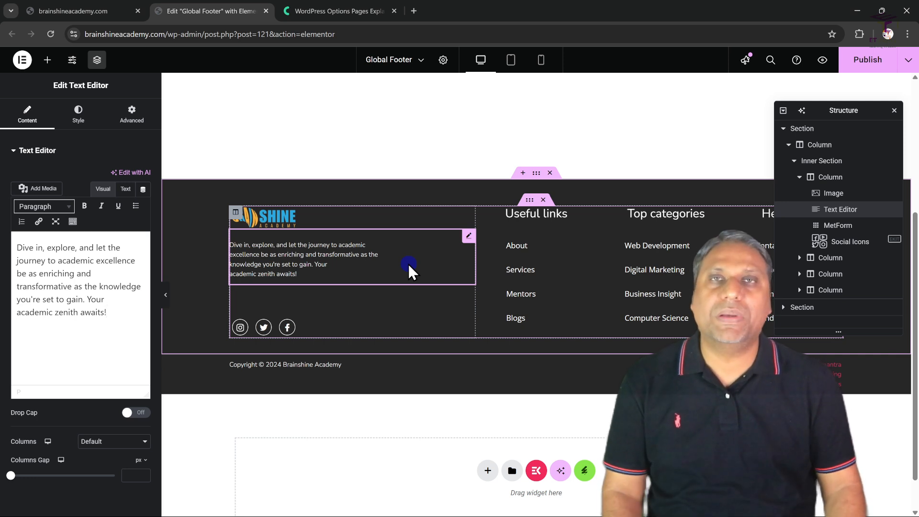
Read the definition of WordPress options pages in the Crocoblock article, underlining its key phrases on screen
{"action": "left_click", "coordinate": [318, 11]}
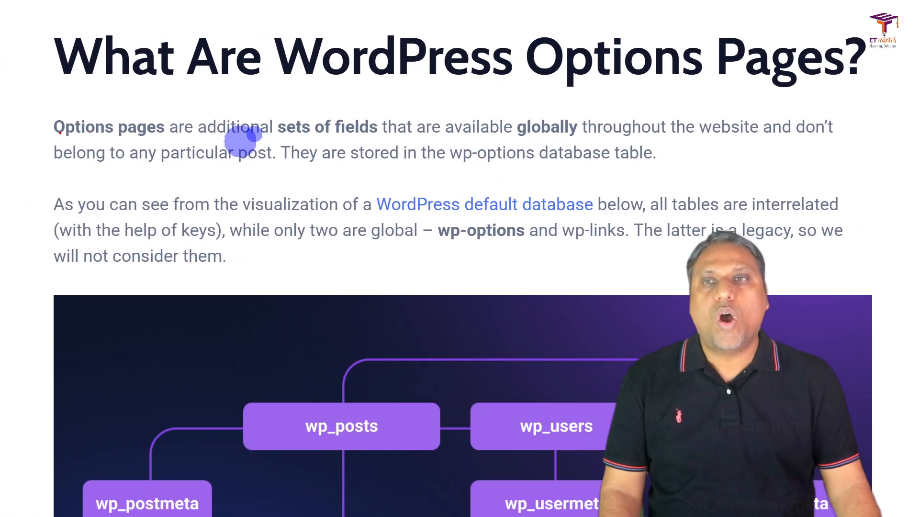
{"action": "left_click_drag", "start_coordinate": [263, 138], "coordinate": [423, 137]}
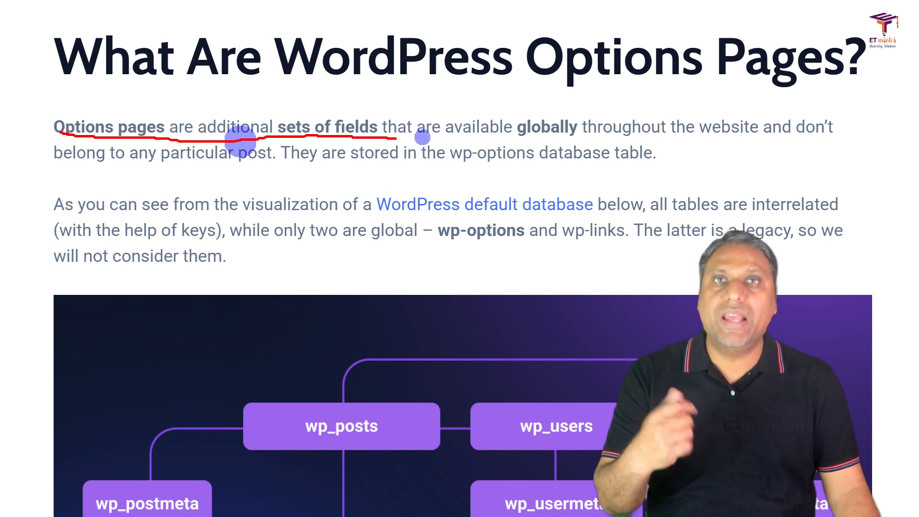
{"action": "left_click_drag", "start_coordinate": [414, 137], "coordinate": [510, 136]}
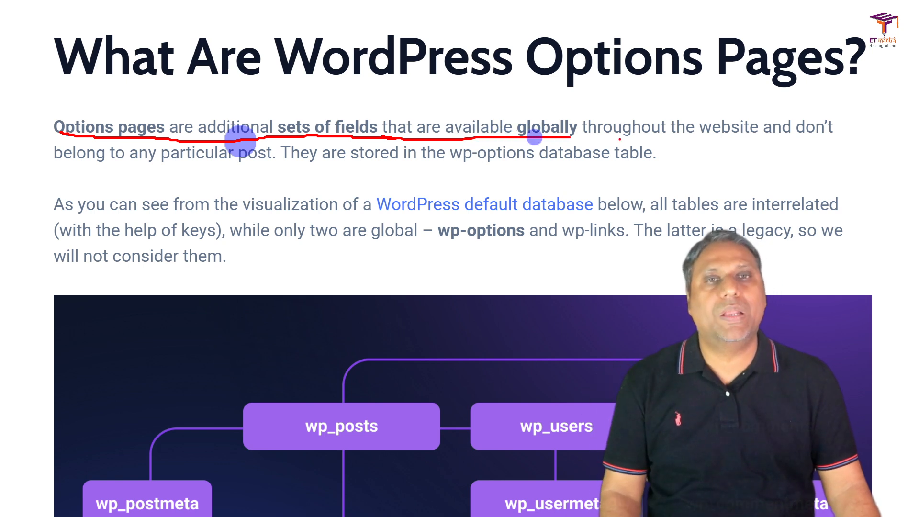
{"action": "left_click_drag", "start_coordinate": [573, 132], "coordinate": [829, 138]}
{"action": "left_click_drag", "start_coordinate": [56, 168], "coordinate": [266, 165]}
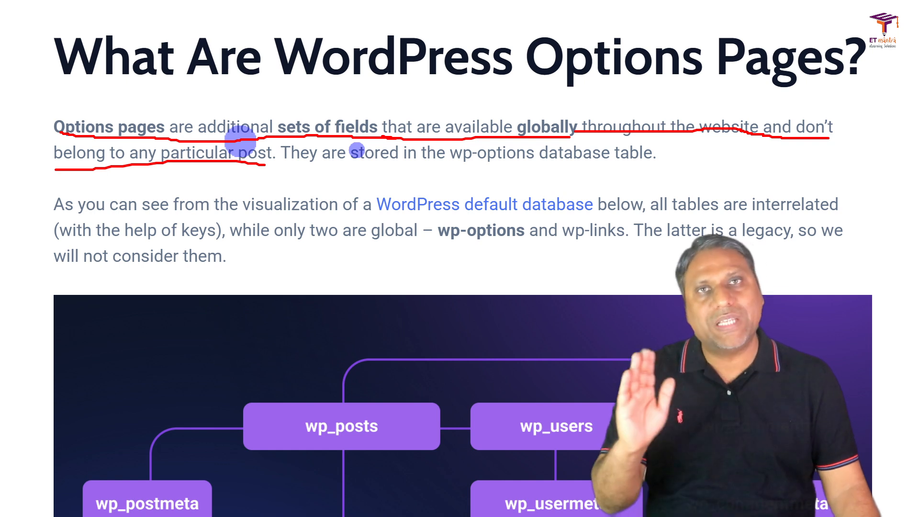
{"action": "left_click", "coordinate": [312, 175]}
{"action": "left_click_drag", "start_coordinate": [285, 167], "coordinate": [660, 167]}
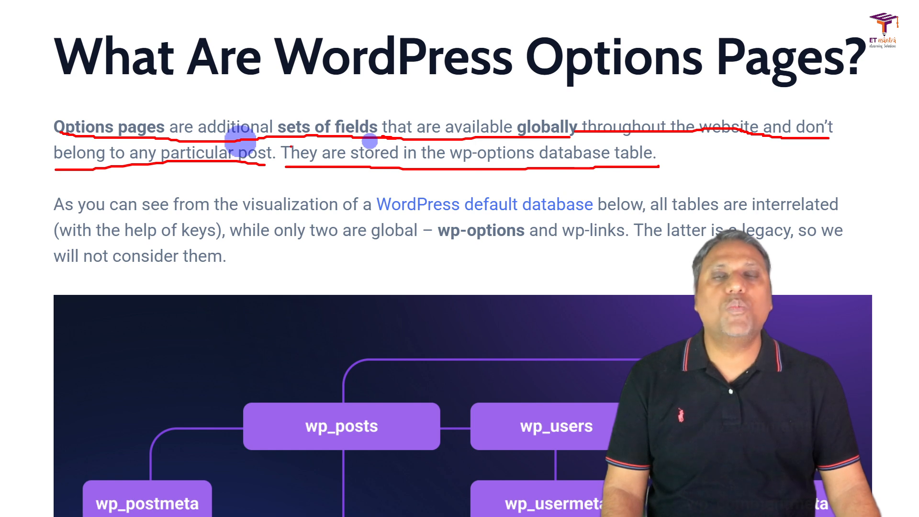
{"action": "mouse_move", "coordinate": [523, 96]}
{"action": "left_mouse_down"}
{"action": "mouse_move", "coordinate": [605, 111]}
{"action": "mouse_move", "coordinate": [856, 88]}
{"action": "mouse_move", "coordinate": [884, 61]}
{"action": "left_mouse_up"}
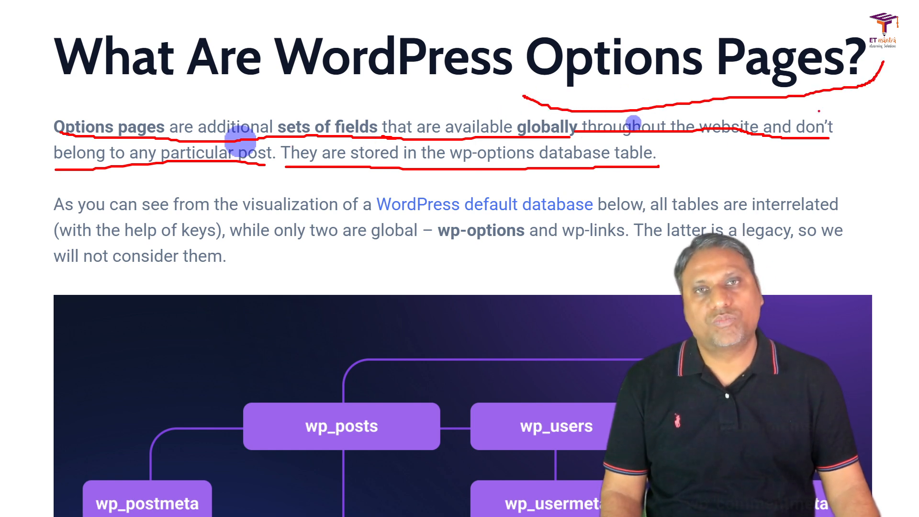
{"action": "key", "text": "Escape"}
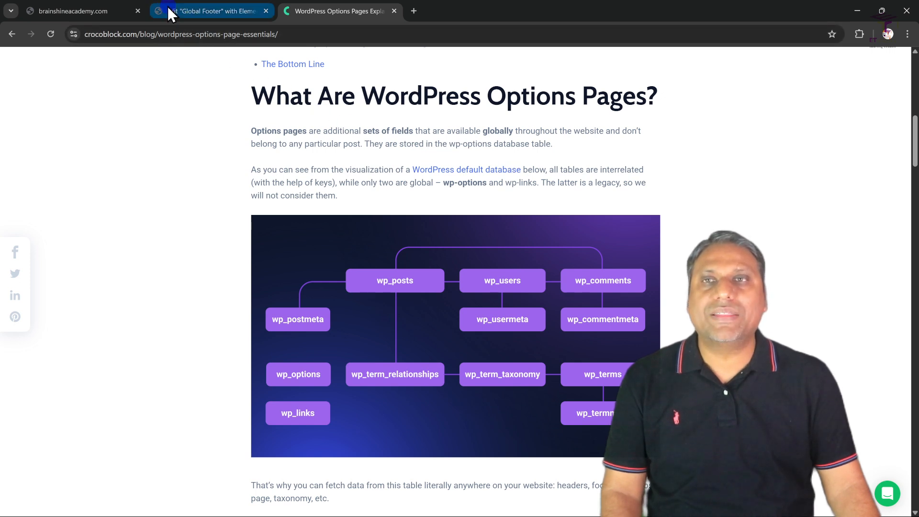
Check the description text under the logo in the live homepage's footer
{"action": "left_click", "coordinate": [98, 10]}
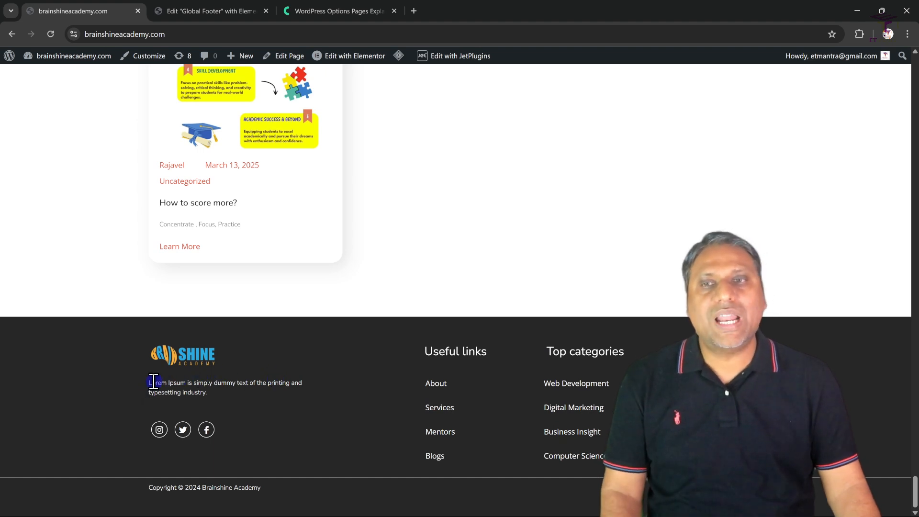
{"action": "left_click_drag", "start_coordinate": [148, 381], "coordinate": [232, 395]}
{"action": "left_click", "coordinate": [249, 393]}
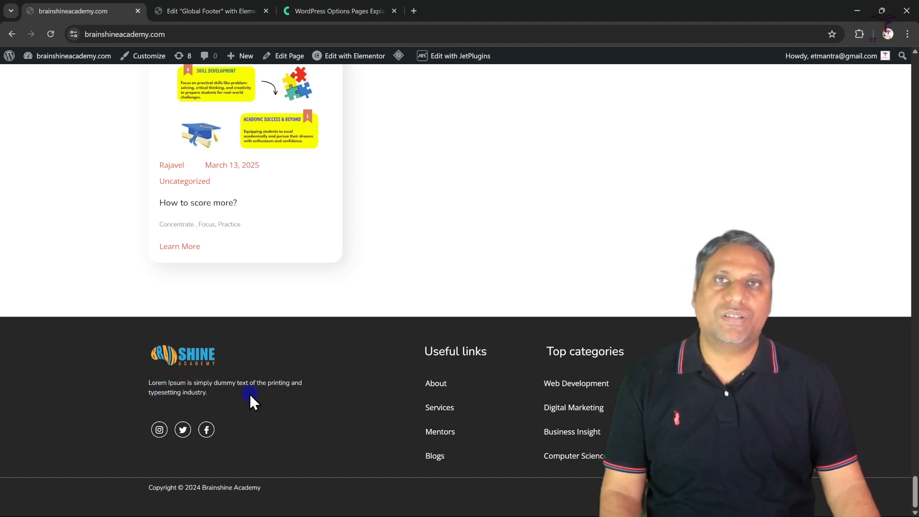
Go to the WordPress dashboard and open JetEngine's Global Content options page for editing
{"action": "left_click_drag", "start_coordinate": [916, 472], "coordinate": [915, 69]}
{"action": "left_click", "coordinate": [49, 76]}
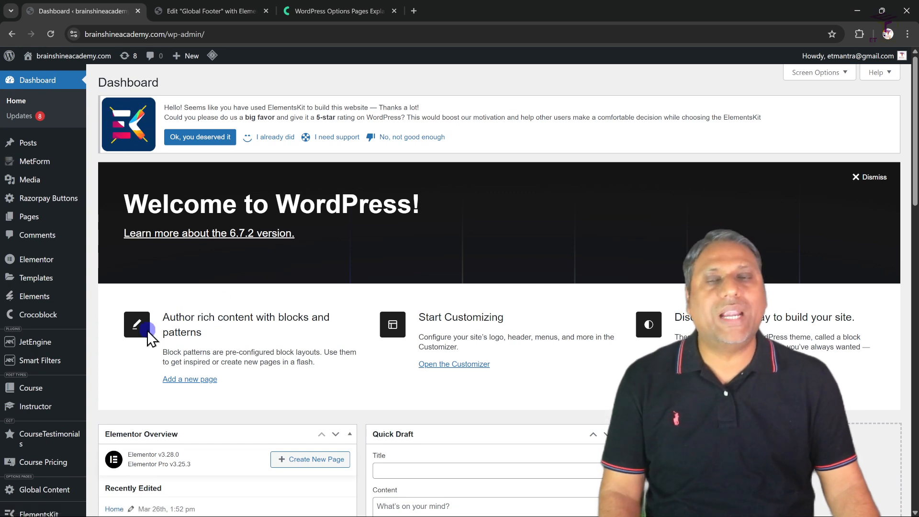
{"action": "scroll", "coordinate": [125, 318], "scroll_direction": "down", "scroll_amount": 2}
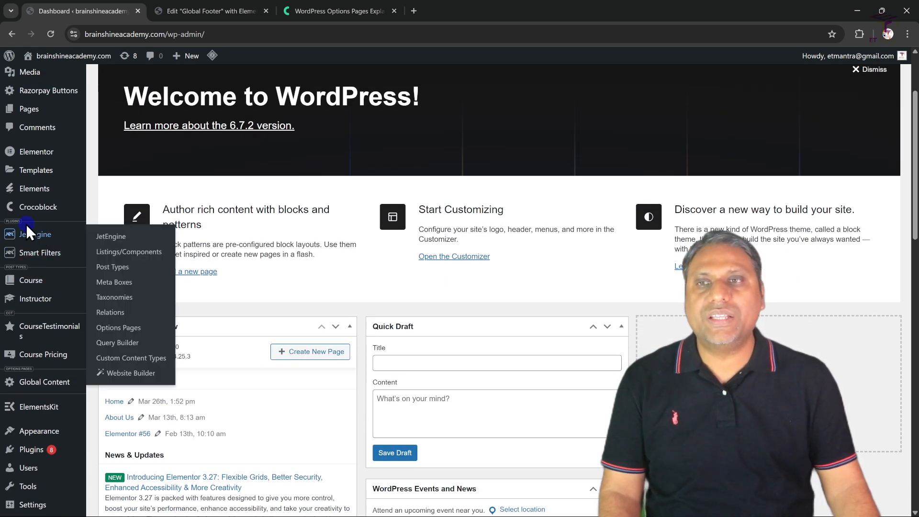
{"action": "mouse_move", "coordinate": [34, 236]}
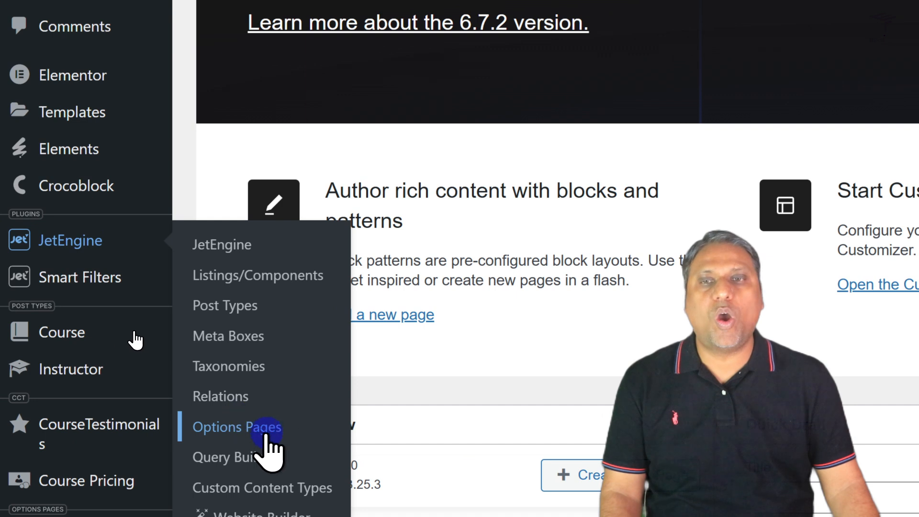
{"action": "left_click", "coordinate": [282, 431]}
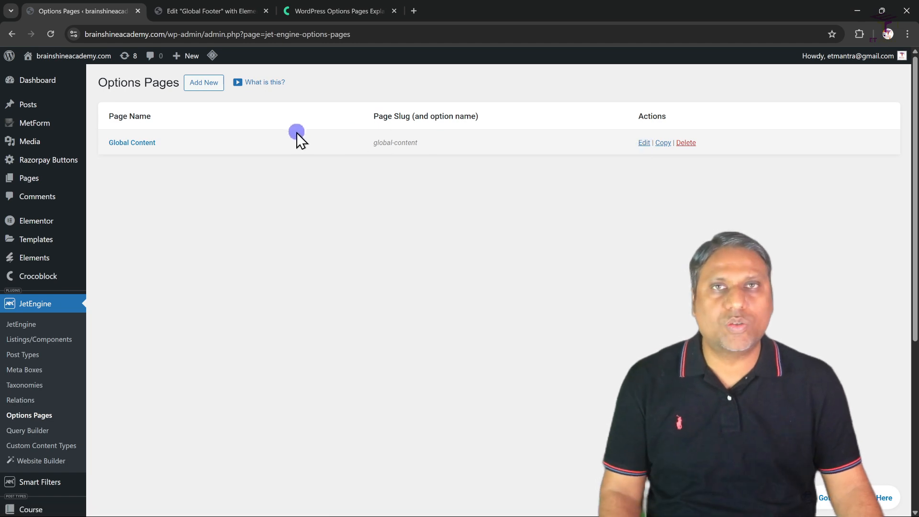
{"action": "left_click", "coordinate": [644, 140]}
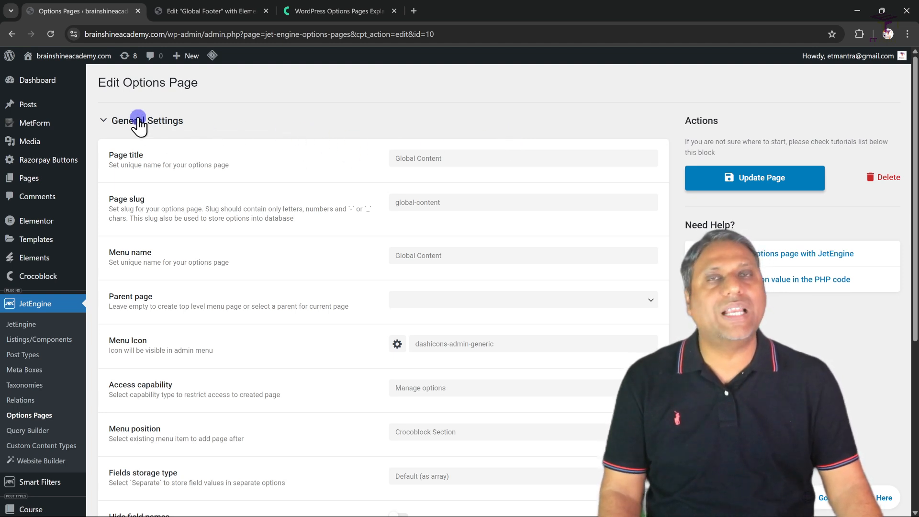
Review the Global Content options page's title, slug, general settings and existing fields
{"action": "left_click_drag", "start_coordinate": [441, 158], "coordinate": [374, 158]}
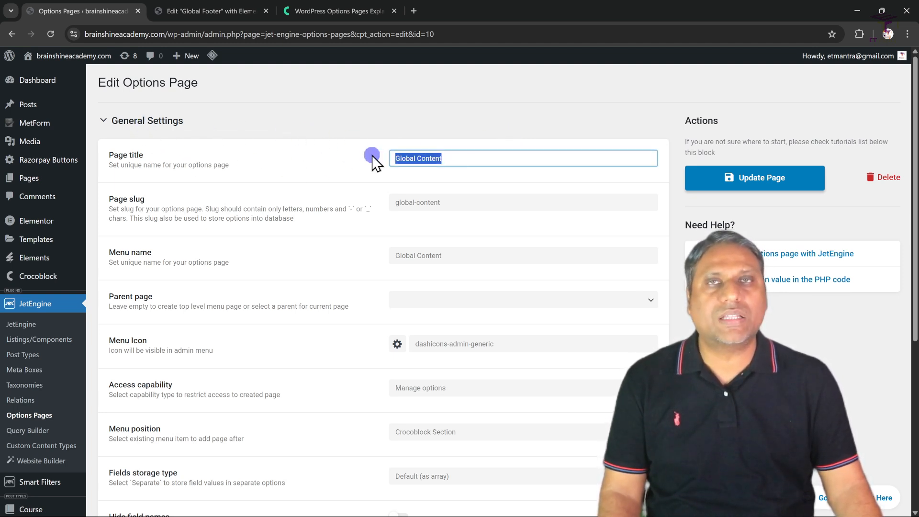
{"action": "left_click_drag", "start_coordinate": [458, 205], "coordinate": [363, 198]}
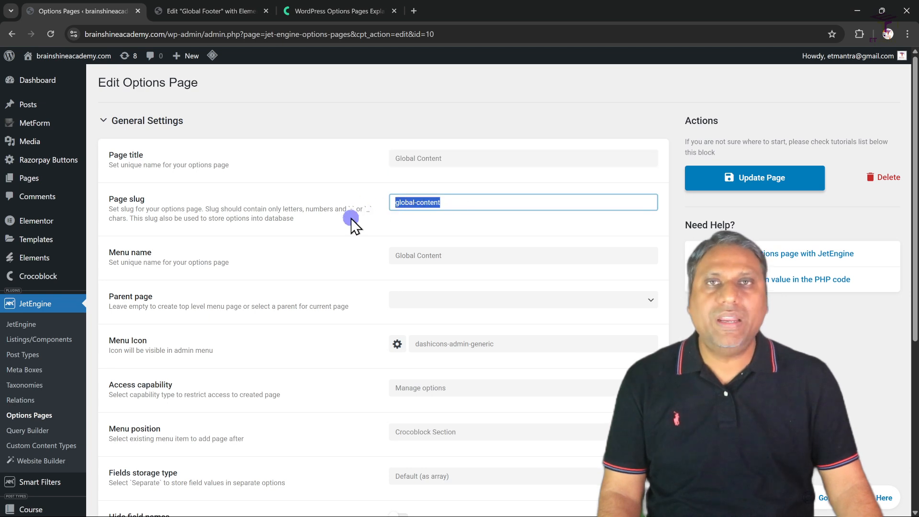
{"action": "scroll", "coordinate": [330, 258], "scroll_direction": "down", "scroll_amount": 2}
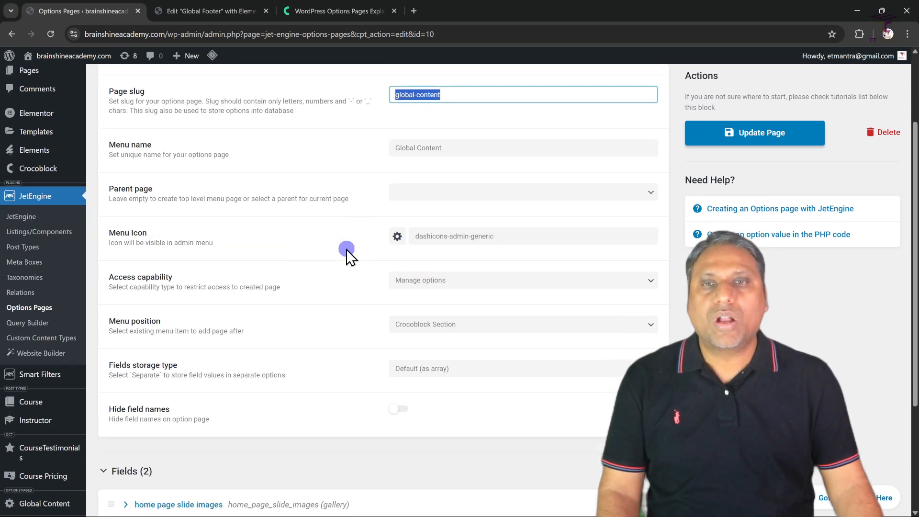
{"action": "scroll", "coordinate": [316, 242], "scroll_direction": "down", "scroll_amount": 3}
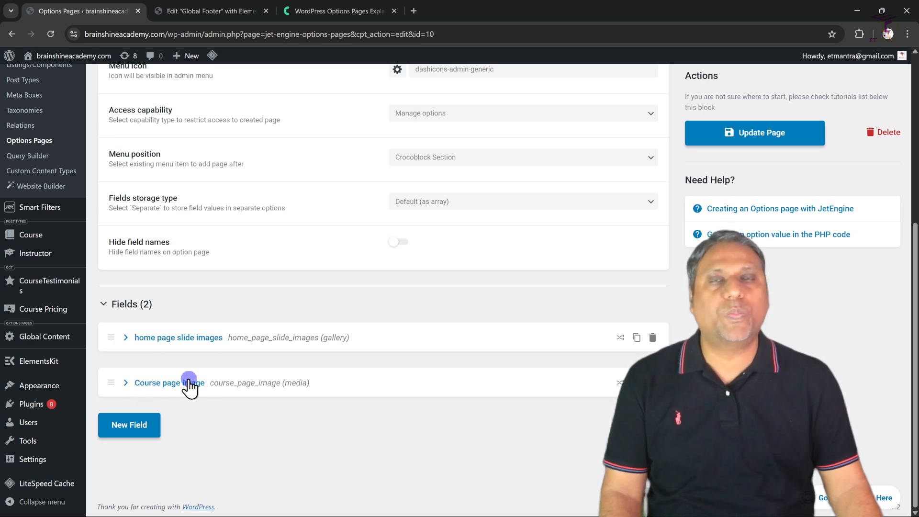
Open brainshineacademy.com in a new browser tab and examine the homepage's slide image area
{"action": "left_click", "coordinate": [202, 11]}
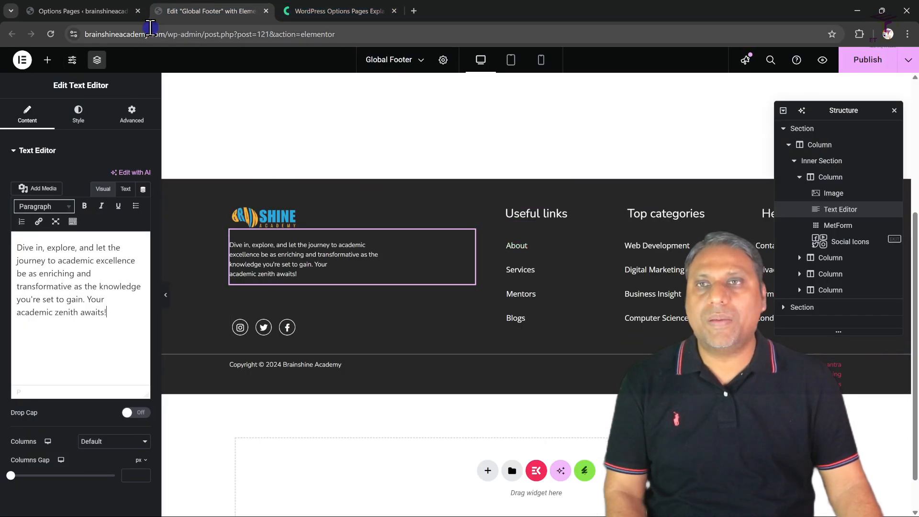
{"action": "left_click_drag", "start_coordinate": [165, 35], "coordinate": [8, 35]}
{"action": "key", "text": "ctrl+t"}
{"action": "type", "text": "https://brainshineacademy.com/"}
{"action": "key", "text": "Return"}
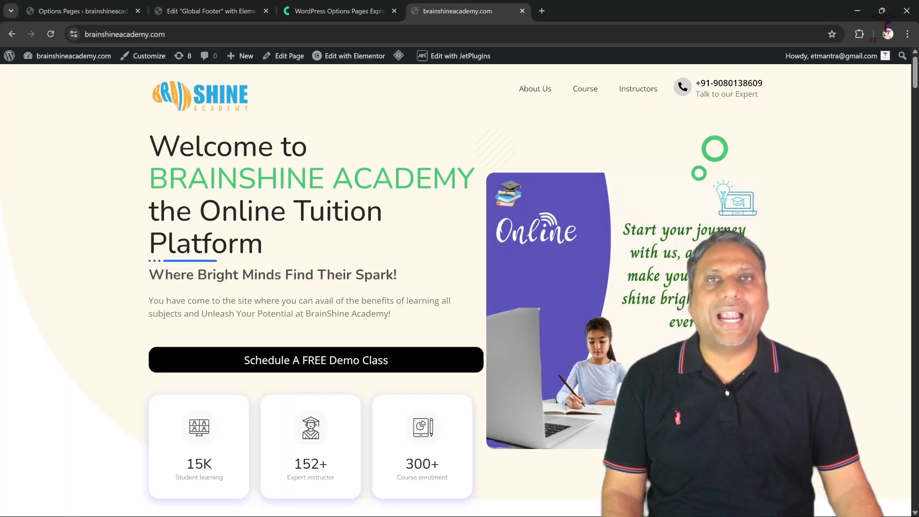
{"action": "scroll", "coordinate": [836, 287], "scroll_direction": "down", "scroll_amount": 2}
{"action": "scroll", "coordinate": [829, 292], "scroll_direction": "up", "scroll_amount": 2}
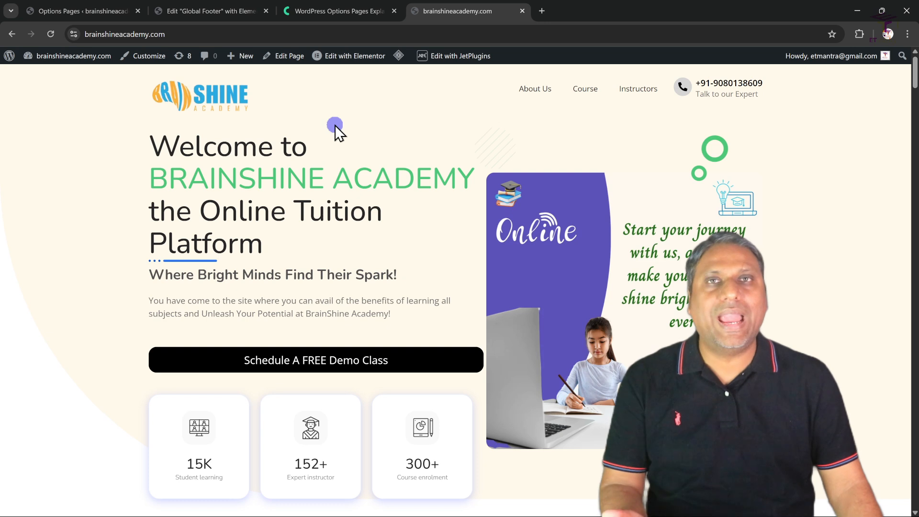
Return to the Global Content options page and review the settings of the home page slide images field
{"action": "left_click", "coordinate": [92, 11]}
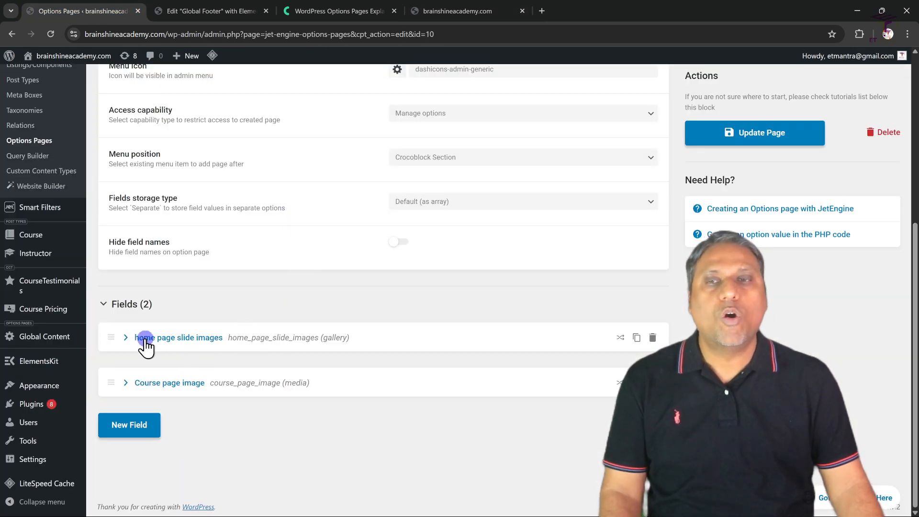
{"action": "left_click", "coordinate": [197, 338]}
{"action": "scroll", "coordinate": [396, 334], "scroll_direction": "down", "scroll_amount": 5}
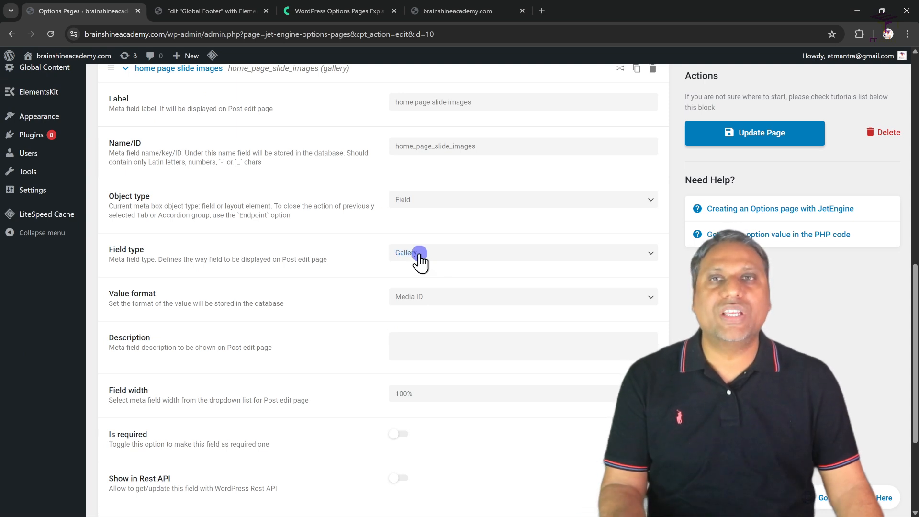
{"action": "scroll", "coordinate": [252, 299], "scroll_direction": "up", "scroll_amount": 3}
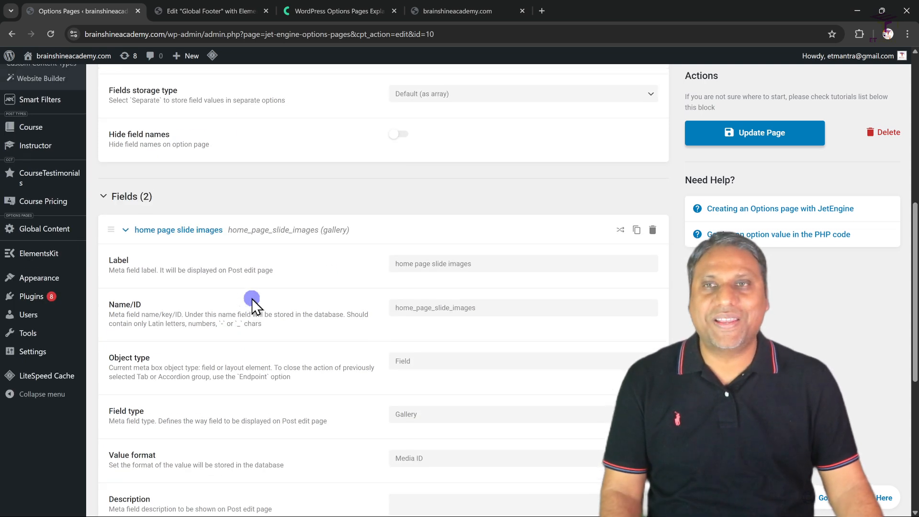
{"action": "left_click", "coordinate": [132, 231]}
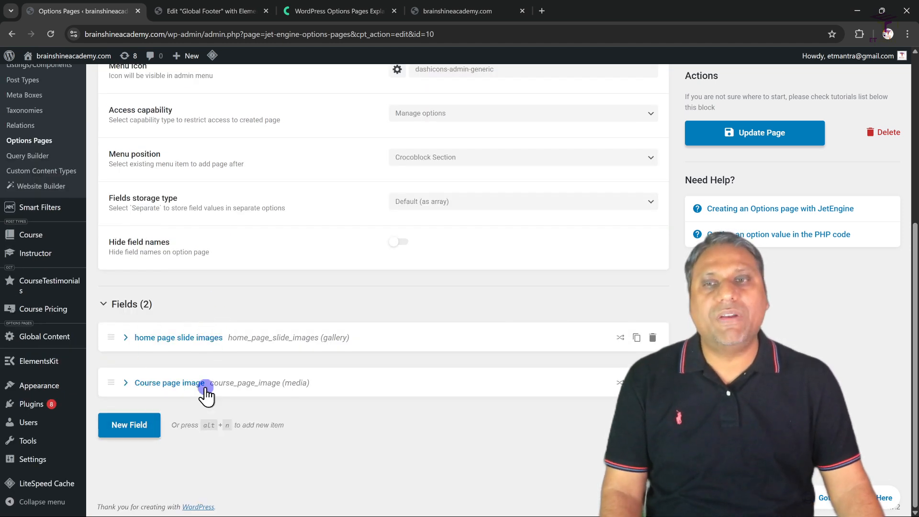
Add a new field to the Global Content options page and label it "Global Footer Text"
{"action": "left_click", "coordinate": [140, 429]}
{"action": "scroll", "coordinate": [250, 417], "scroll_direction": "down", "scroll_amount": 5}
{"action": "left_click", "coordinate": [475, 249]}
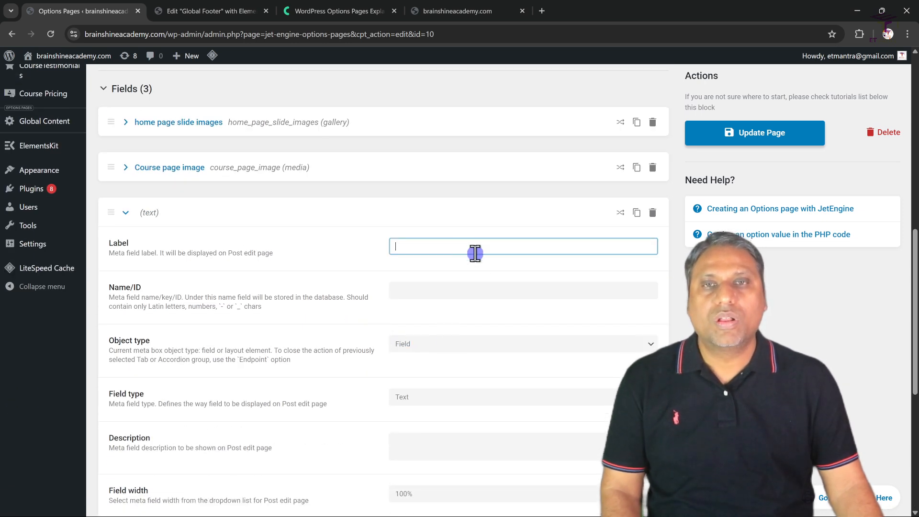
{"action": "type", "text": "Globa"}
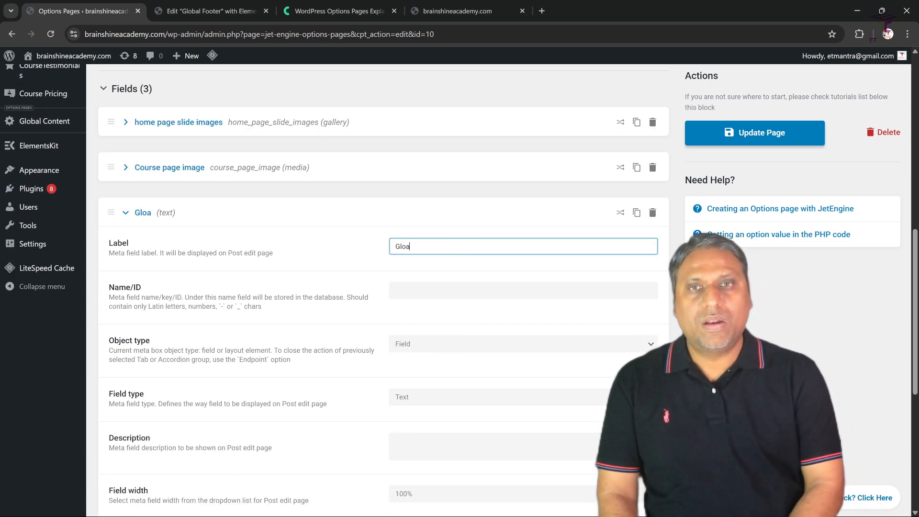
{"action": "type", "text": "l "}
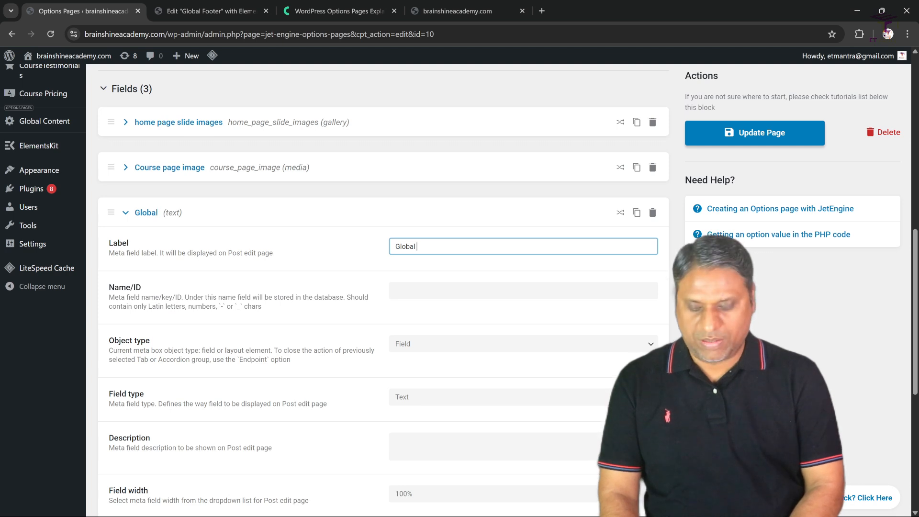
{"action": "type", "text": "Footer Text"}
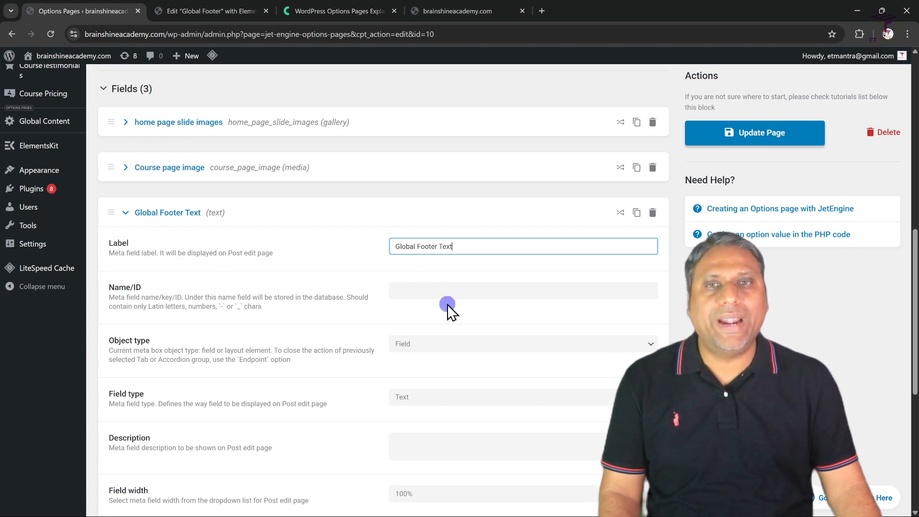
Set the Global Footer Text field's Name/ID to global_footer_text and its field type to Textarea
{"action": "left_click", "coordinate": [475, 293]}
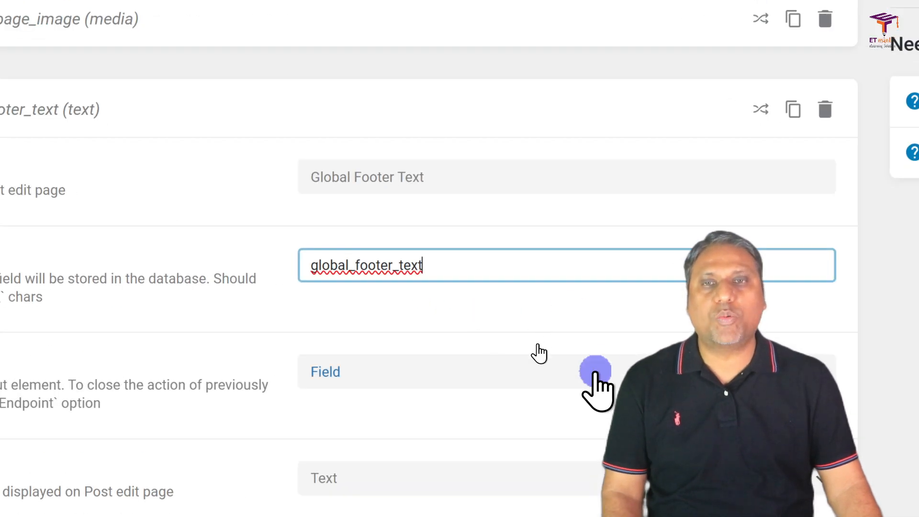
{"action": "scroll", "coordinate": [527, 408], "scroll_direction": "down", "scroll_amount": 4}
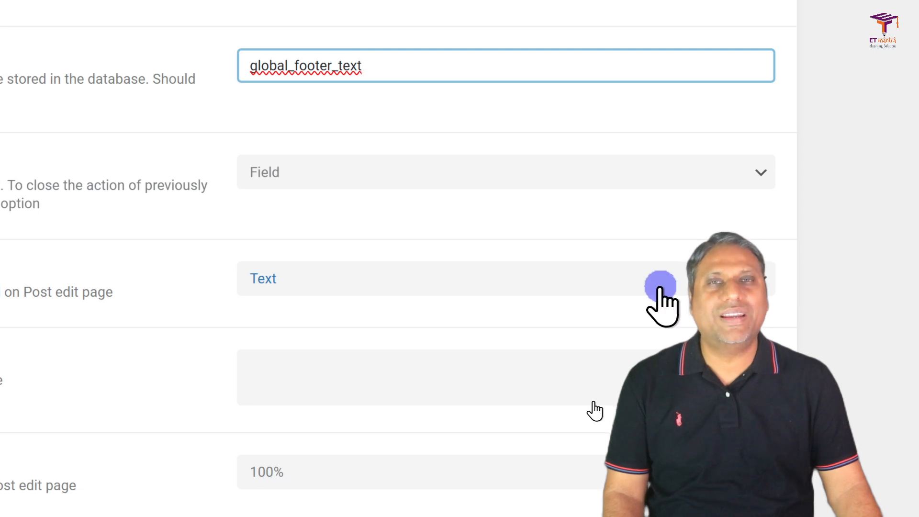
{"action": "left_click", "coordinate": [526, 286]}
{"action": "scroll", "coordinate": [335, 81], "scroll_direction": "up", "scroll_amount": 3}
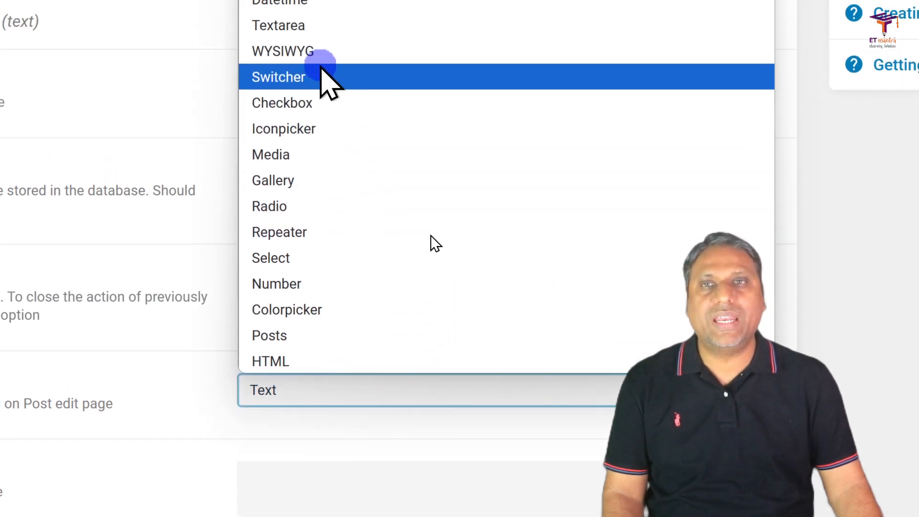
{"action": "left_click", "coordinate": [290, 67]}
{"action": "scroll", "coordinate": [450, 445], "scroll_direction": "down", "scroll_amount": 3}
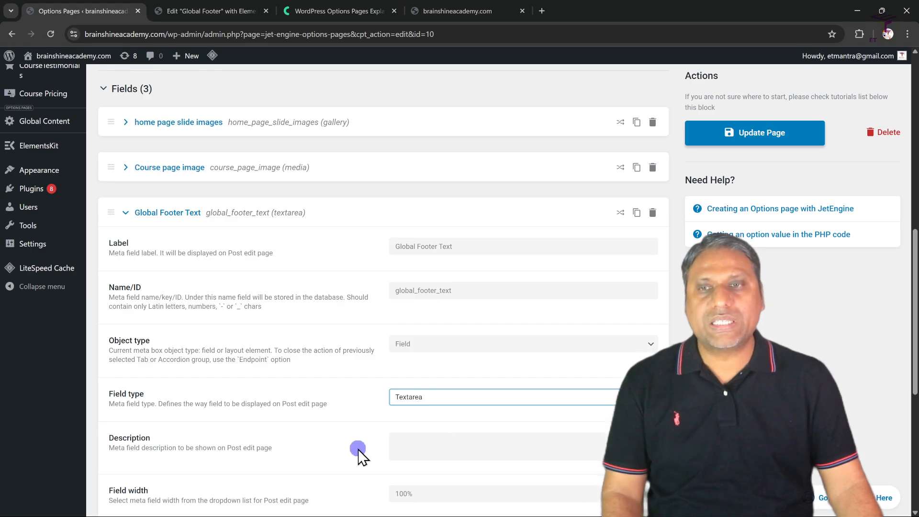
Describe the field as "Enter text that you want to display on global footer of this website.", update the options page and collapse the field
{"action": "scroll", "coordinate": [359, 455], "scroll_direction": "down", "scroll_amount": 3}
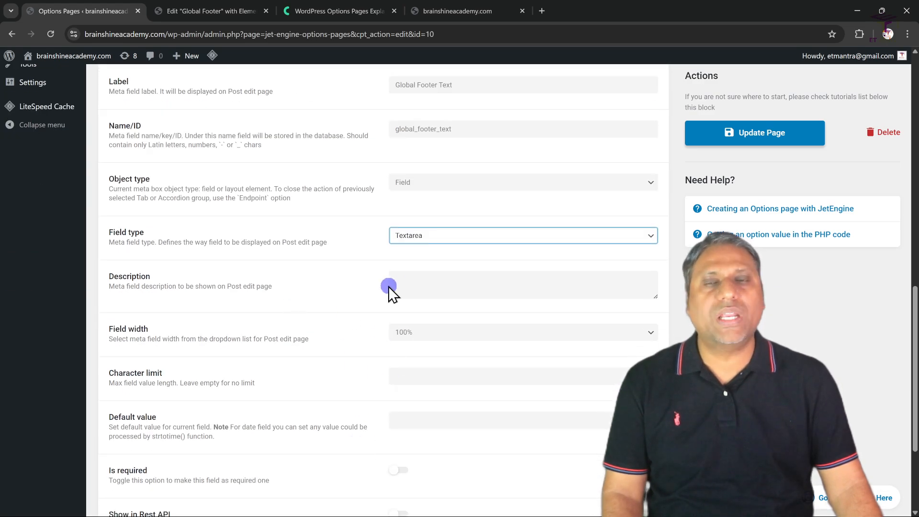
{"action": "left_click", "coordinate": [412, 285]}
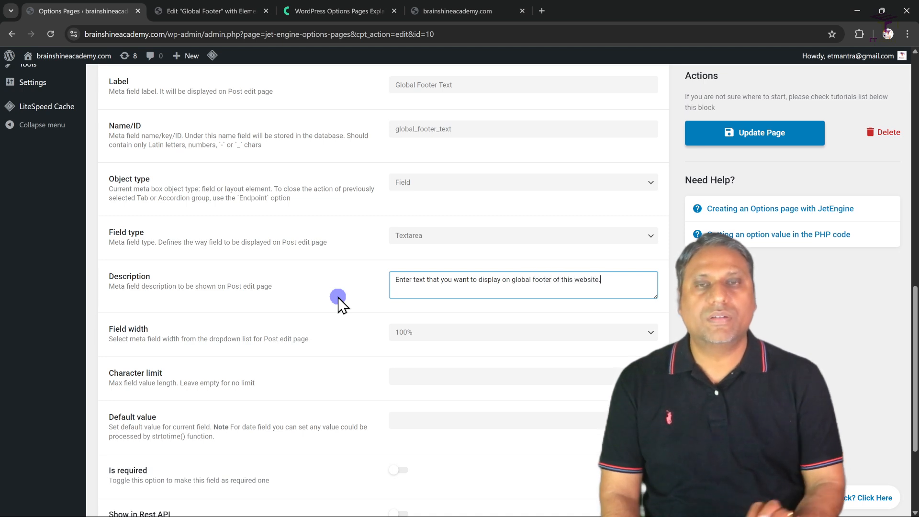
{"action": "scroll", "coordinate": [374, 306], "scroll_direction": "down", "scroll_amount": 1}
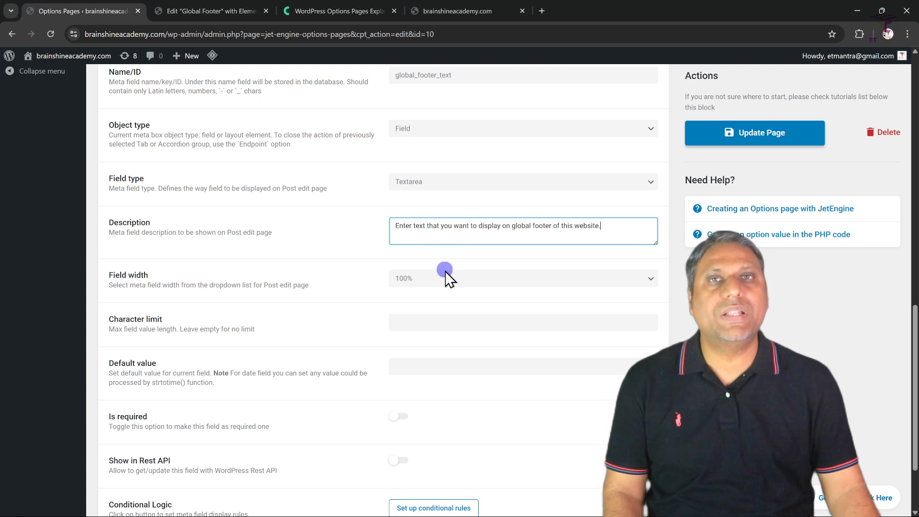
{"action": "scroll", "coordinate": [448, 278], "scroll_direction": "down", "scroll_amount": 2}
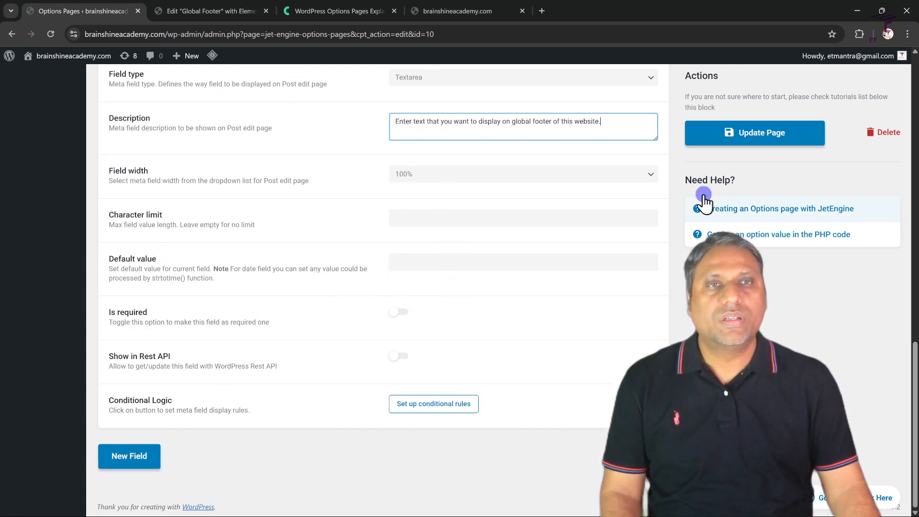
{"action": "left_click", "coordinate": [739, 135]}
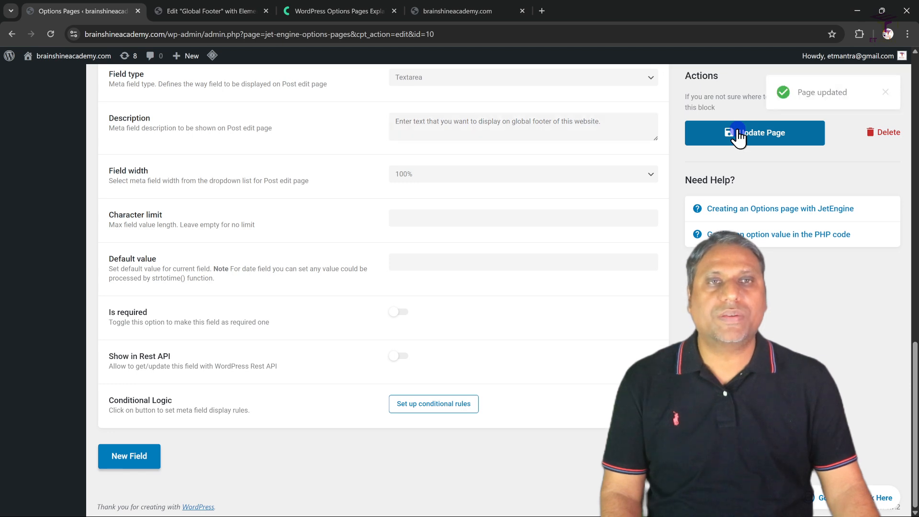
{"action": "scroll", "coordinate": [371, 344], "scroll_direction": "up", "scroll_amount": 4}
{"action": "scroll", "coordinate": [367, 341], "scroll_direction": "up", "scroll_amount": 5}
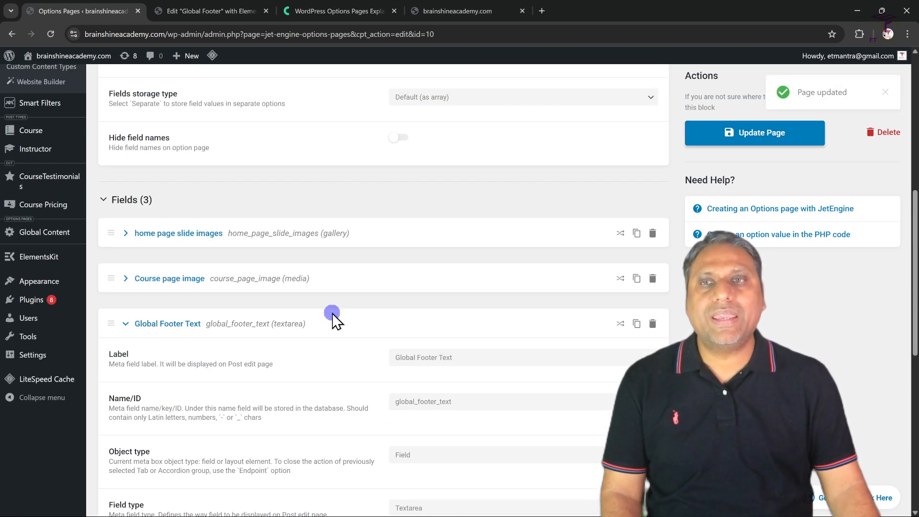
{"action": "left_click", "coordinate": [127, 324]}
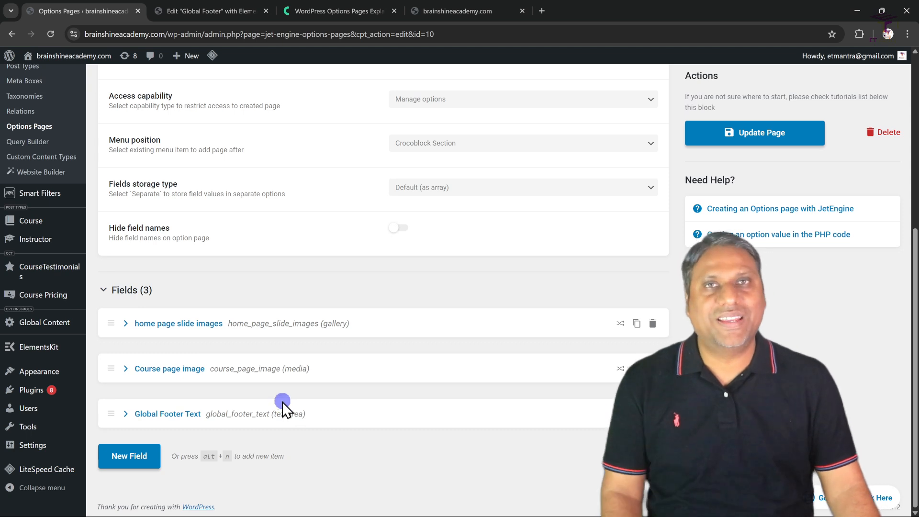
Open the Global Content page for entering option values and bring its Global Footer Text field into view
{"action": "scroll", "coordinate": [277, 288], "scroll_direction": "up", "scroll_amount": 6}
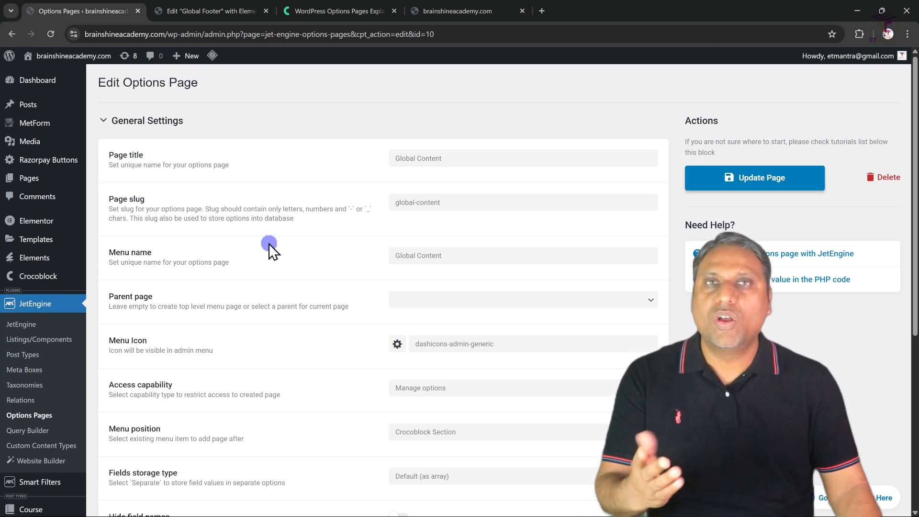
{"action": "scroll", "coordinate": [249, 247], "scroll_direction": "down", "scroll_amount": 3}
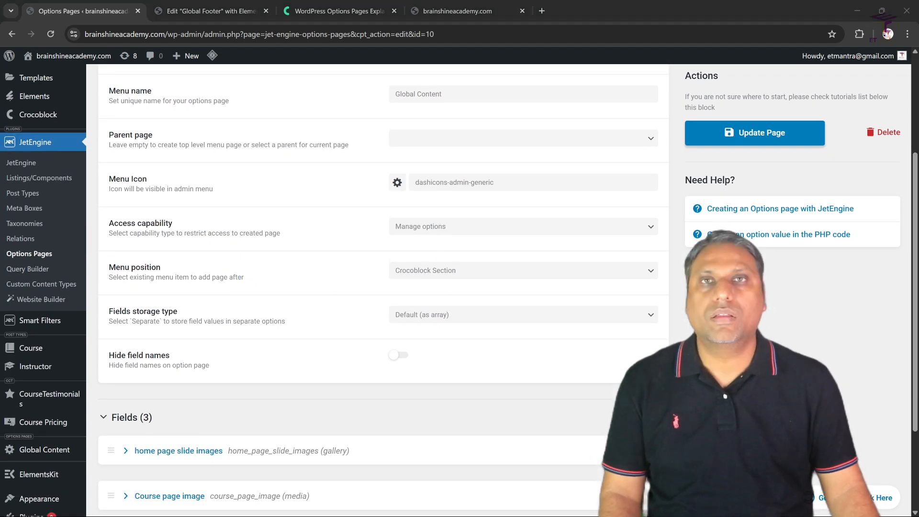
{"action": "scroll", "coordinate": [484, 294], "scroll_direction": "up", "scroll_amount": 3}
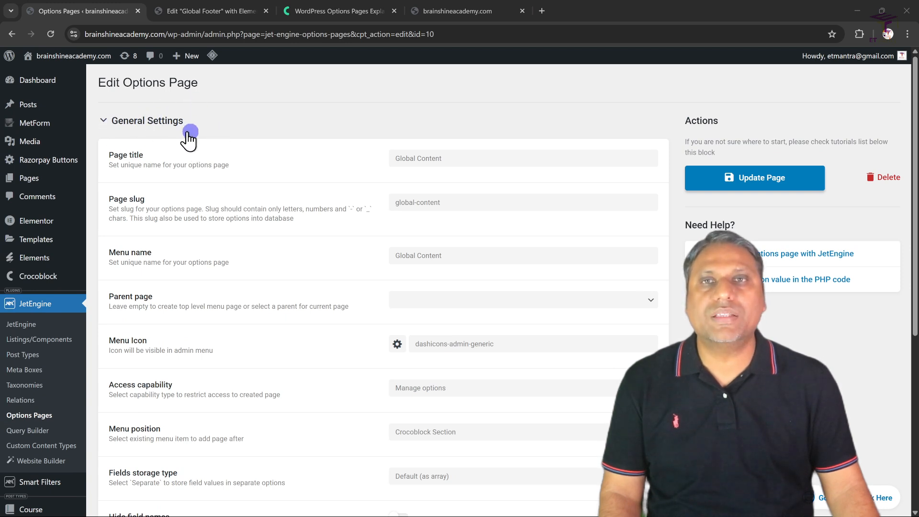
{"action": "scroll", "coordinate": [158, 139], "scroll_direction": "down", "scroll_amount": 3}
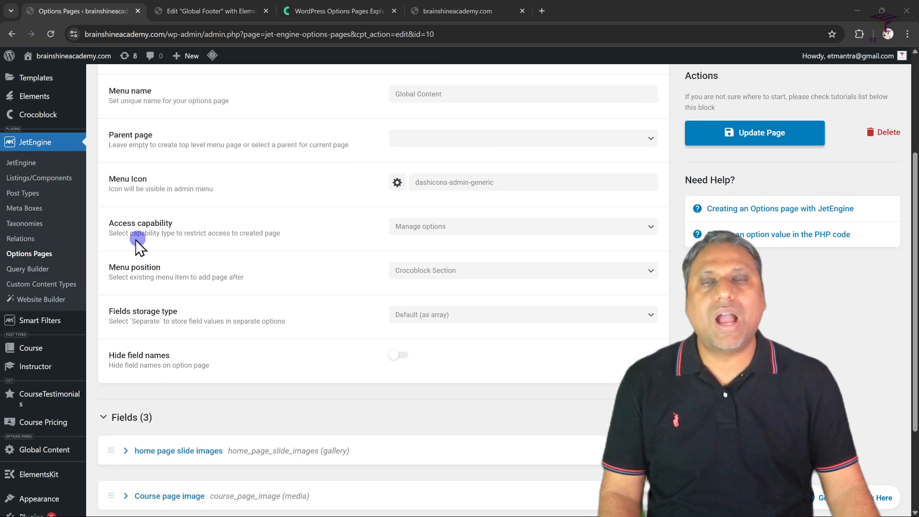
{"action": "mouse_move", "coordinate": [56, 333]}
{"action": "scroll", "coordinate": [48, 355], "scroll_direction": "down", "scroll_amount": 1}
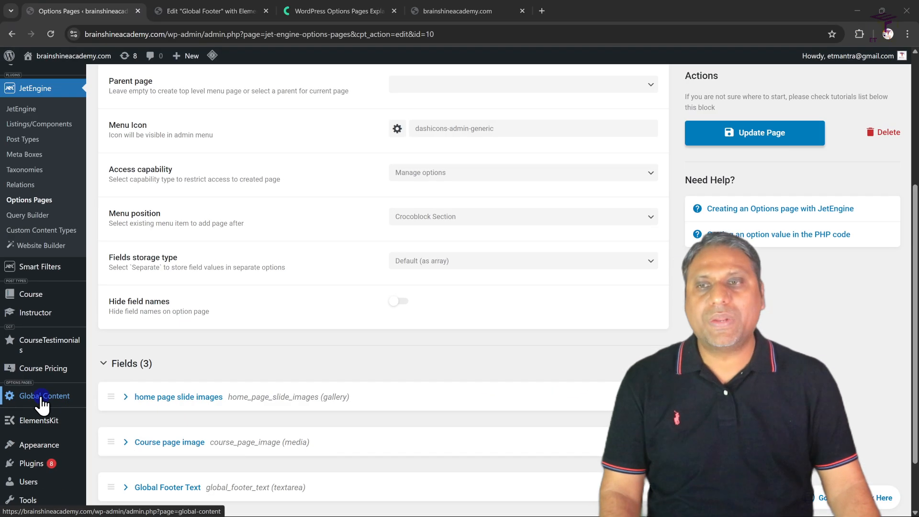
{"action": "left_click", "coordinate": [42, 400]}
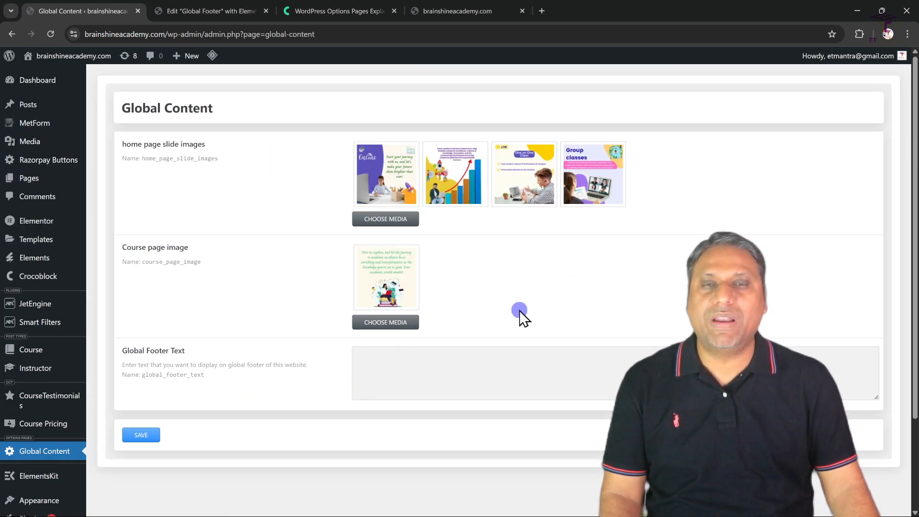
{"action": "scroll", "coordinate": [384, 306], "scroll_direction": "down", "scroll_amount": 3}
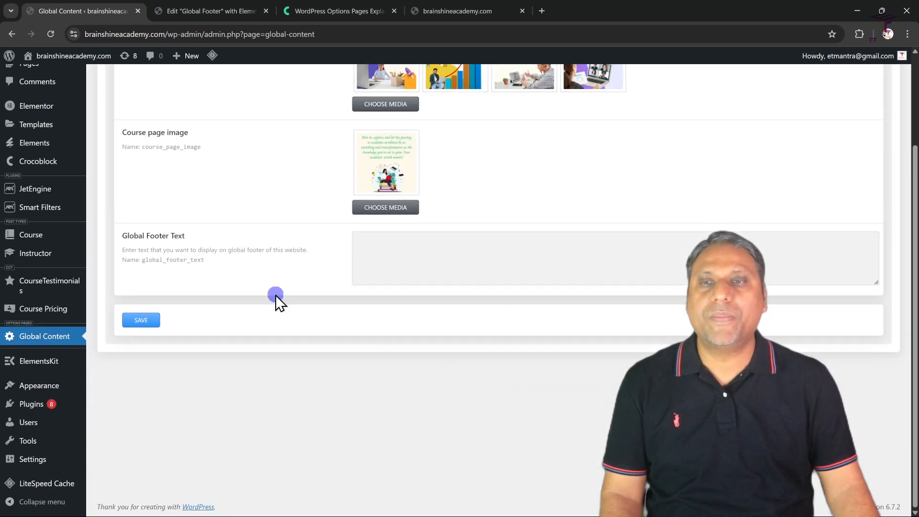
Fill Global Footer Text with "A random text to display on footer text on global footer." repeated several times, and save the Global Content page
{"action": "left_click", "coordinate": [420, 254]}
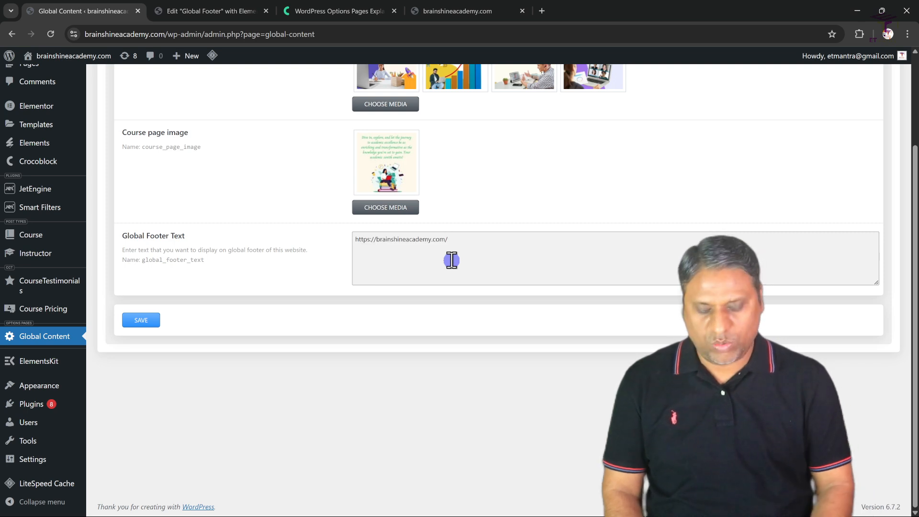
{"action": "key", "text": "ctrl+a"}
{"action": "key", "text": "BackSpace"}
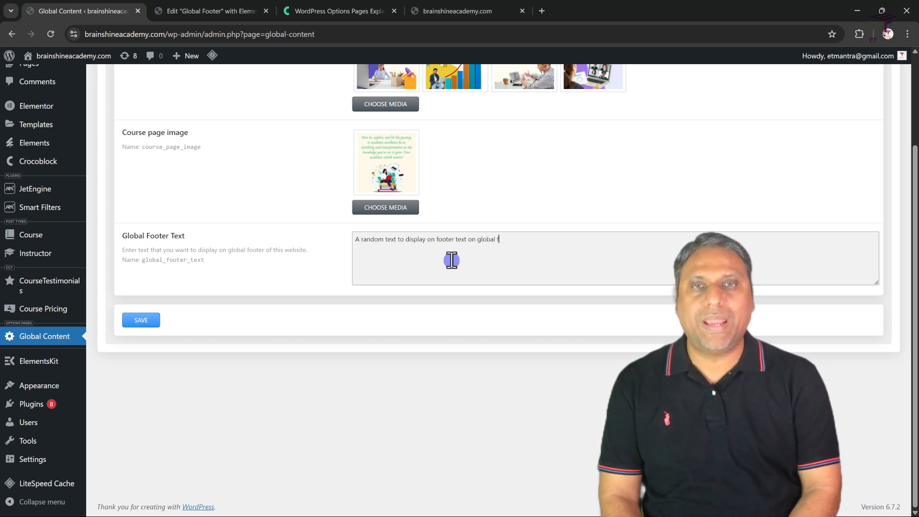
{"action": "key", "text": "ctrl+v"}
{"action": "key", "text": "ctrl+v"}
{"action": "key", "text": "ctrl+v"}
{"action": "key", "text": "ctrl+v"}
{"action": "key", "text": "ctrl+v"}
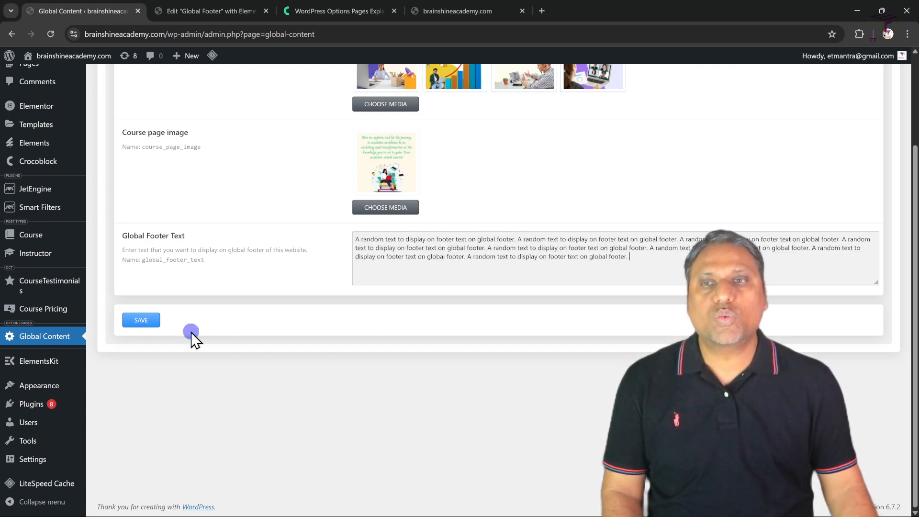
{"action": "left_click", "coordinate": [144, 321]}
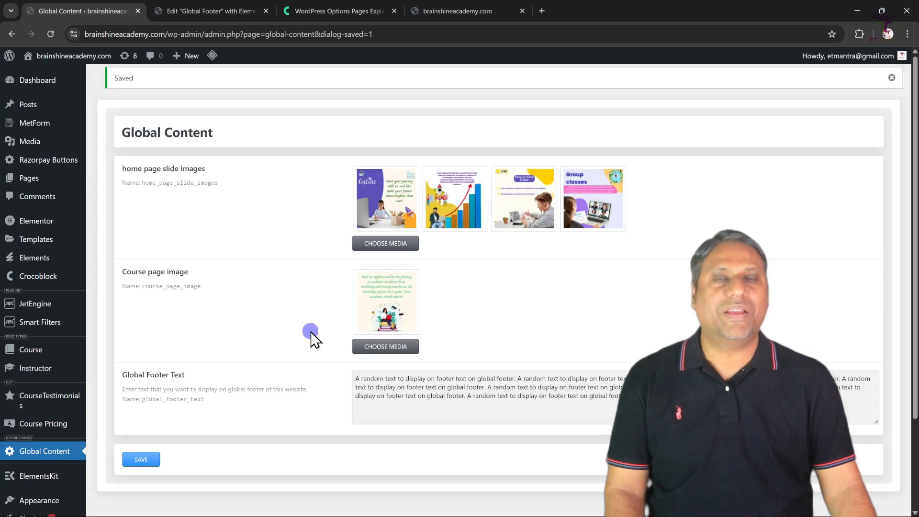
{"action": "scroll", "coordinate": [288, 357], "scroll_direction": "down", "scroll_amount": 2}
{"action": "scroll", "coordinate": [285, 357], "scroll_direction": "up", "scroll_amount": 2}
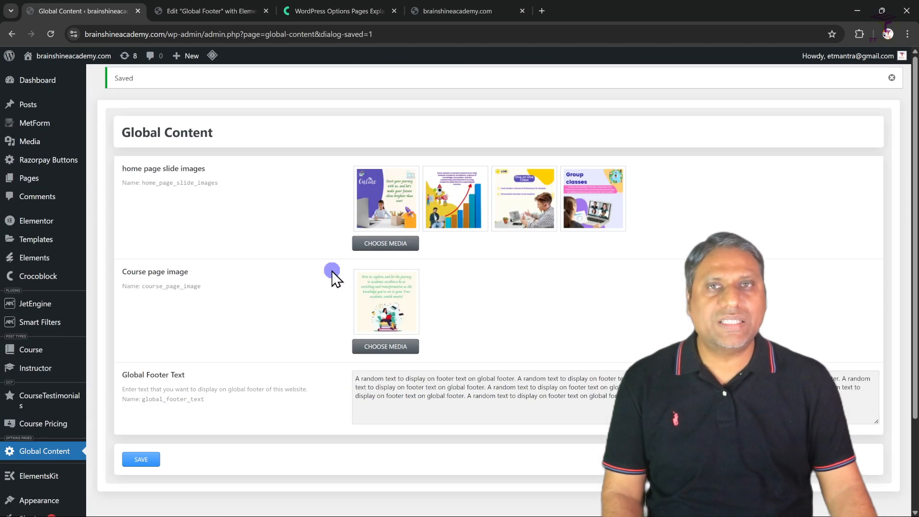
Return to the brainshineacademy.com homepage, check its footer, and purge all of the site's caches
{"action": "left_click", "coordinate": [466, 9]}
{"action": "left_click_drag", "start_coordinate": [915, 82], "coordinate": [915, 503]}
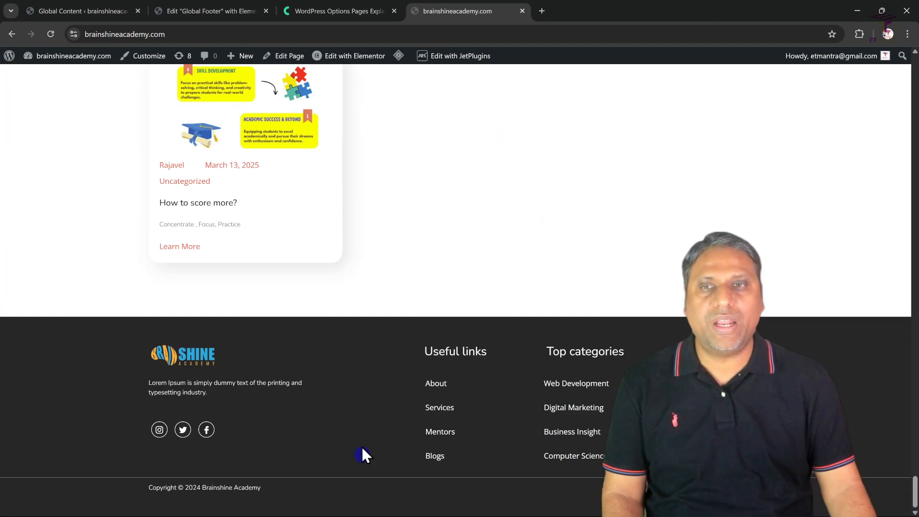
{"action": "left_click", "coordinate": [403, 66]}
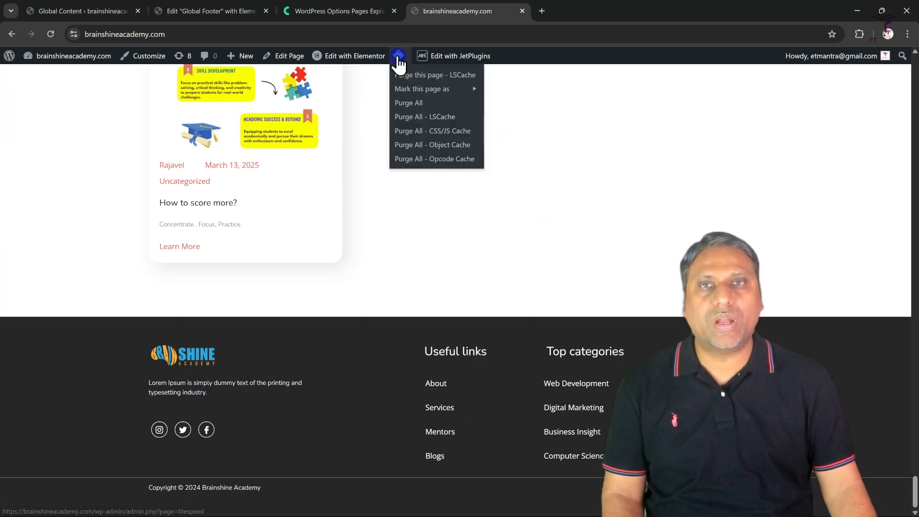
{"action": "left_click", "coordinate": [404, 103]}
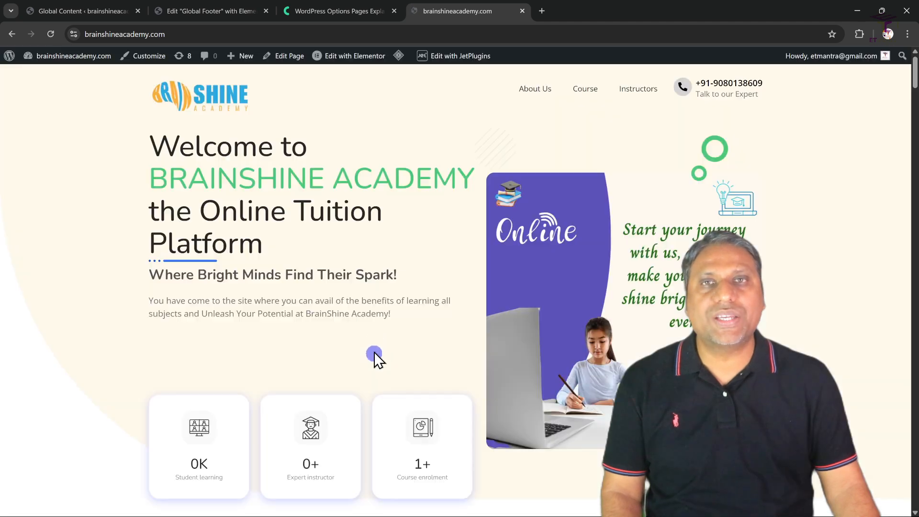
Examine the text below the logo in the homepage footer
{"action": "left_click_drag", "start_coordinate": [915, 84], "coordinate": [915, 512]}
{"action": "left_click_drag", "start_coordinate": [150, 383], "coordinate": [294, 401]}
{"action": "left_click", "coordinate": [336, 405]}
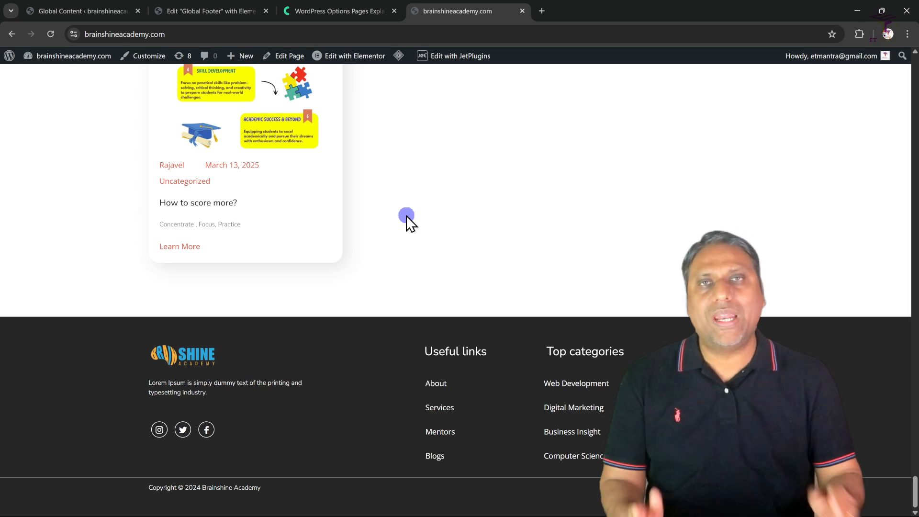
In the Global Footer template, try to link the text below the logo to a JetEngine Option dynamic tag
{"action": "left_click", "coordinate": [207, 8]}
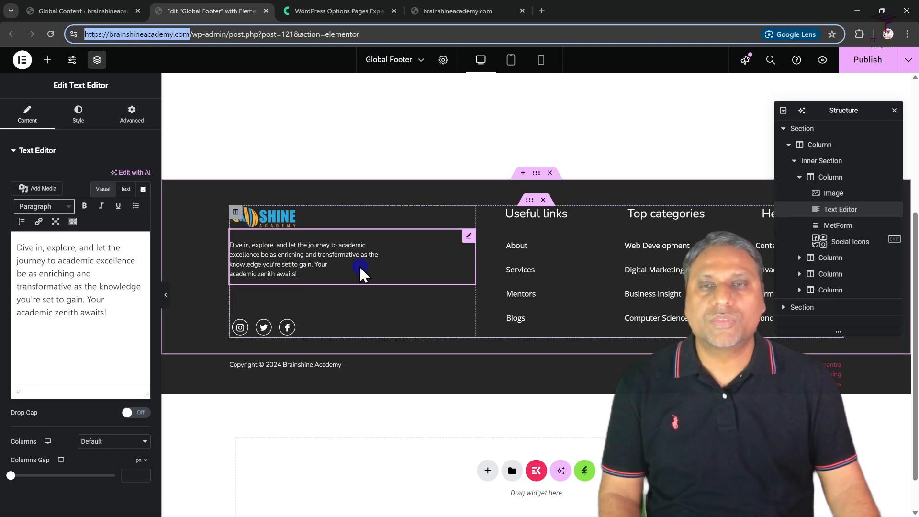
{"action": "left_click", "coordinate": [467, 246]}
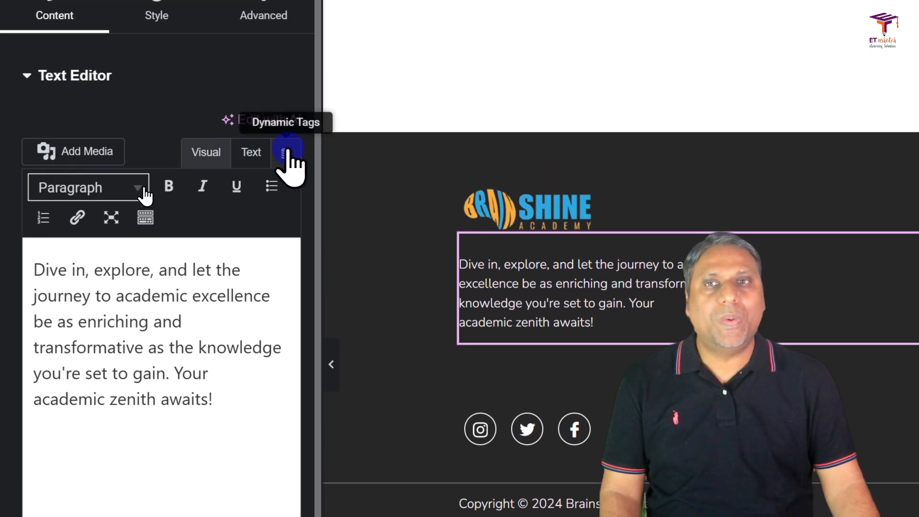
{"action": "left_click", "coordinate": [289, 156]}
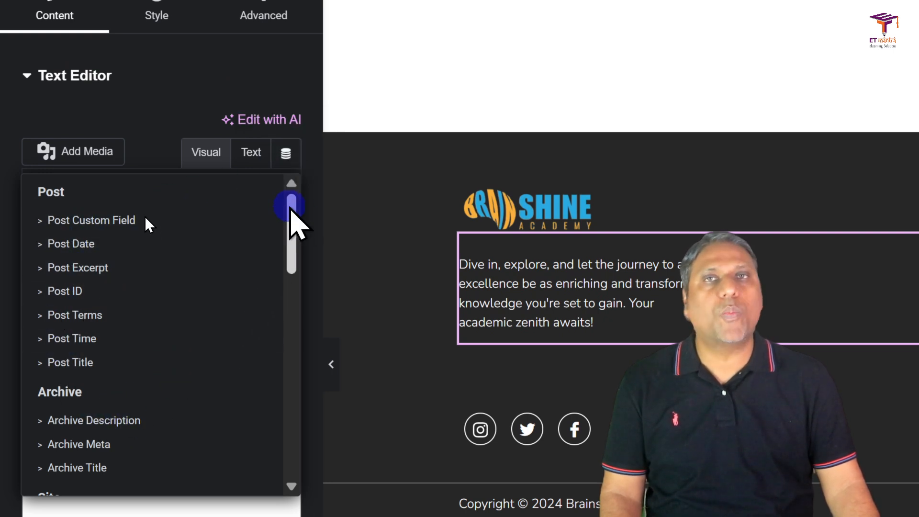
{"action": "left_click_drag", "start_coordinate": [291, 210], "coordinate": [279, 443]}
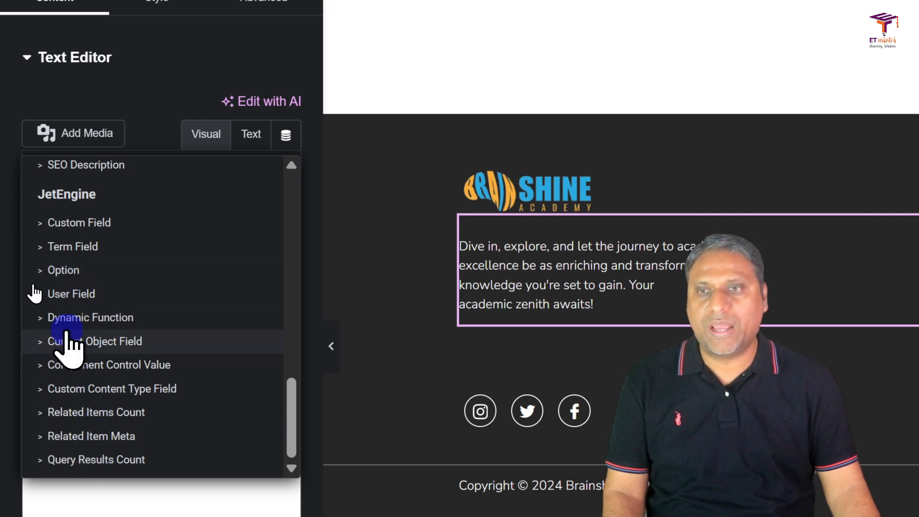
{"action": "left_click", "coordinate": [57, 261]}
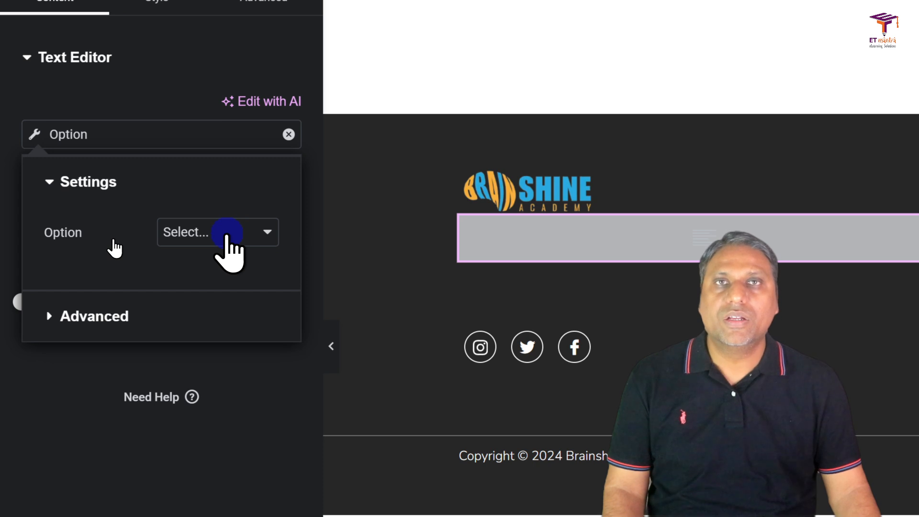
{"action": "left_click", "coordinate": [227, 233]}
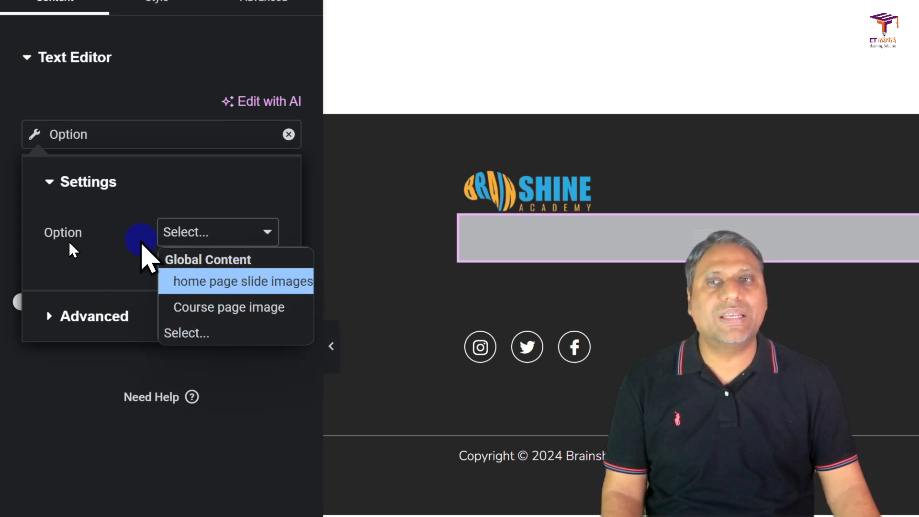
{"action": "left_click", "coordinate": [141, 244]}
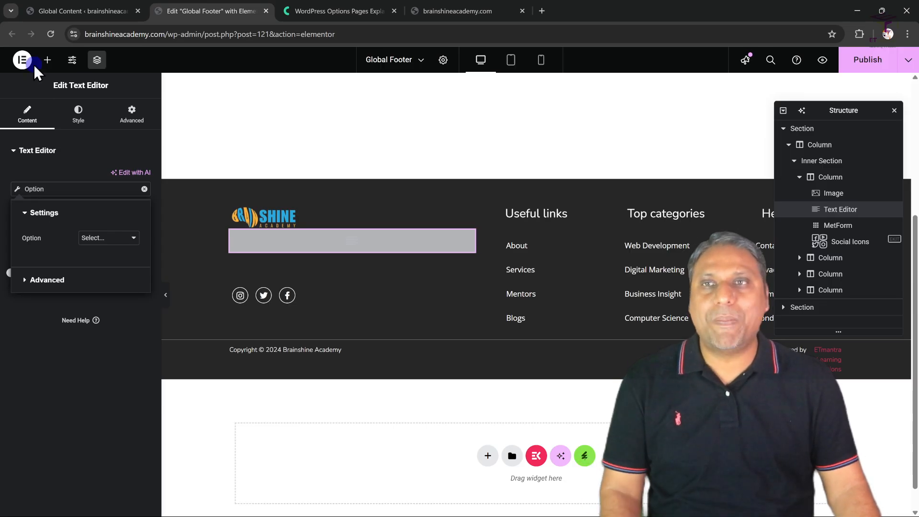
Reload the Global Footer template editor, discarding its unsaved changes
{"action": "left_click", "coordinate": [50, 33]}
{"action": "left_click", "coordinate": [496, 102]}
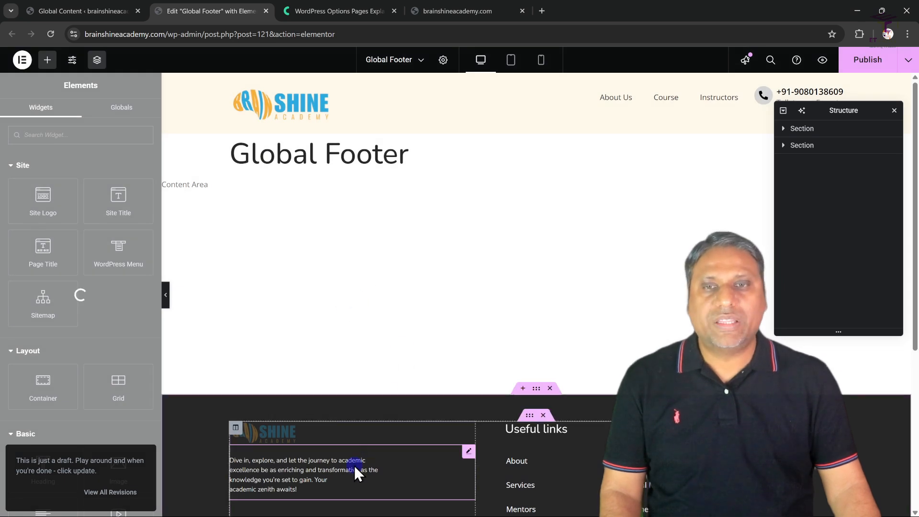
Link the text below the footer logo to the JetEngine Option dynamic tag, using Global Footer Text, and publish the template
{"action": "scroll", "coordinate": [441, 421], "scroll_direction": "down", "scroll_amount": 5}
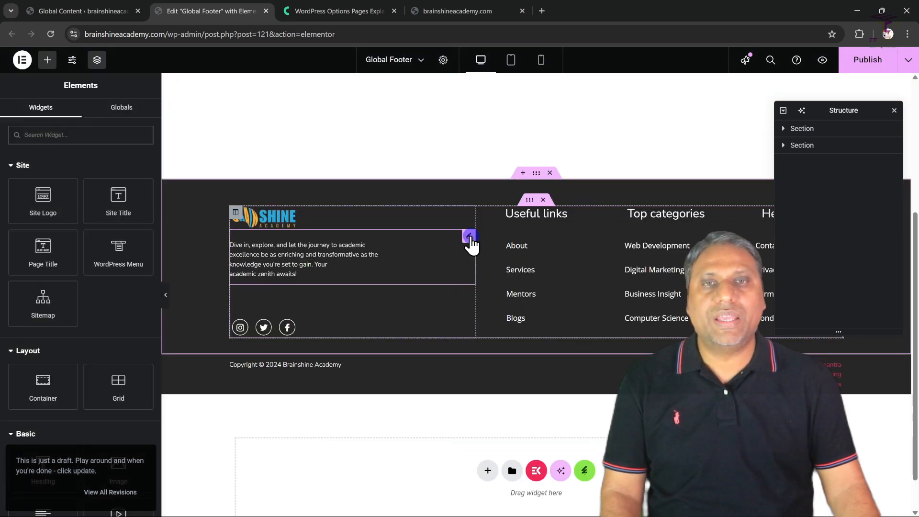
{"action": "left_click", "coordinate": [469, 241]}
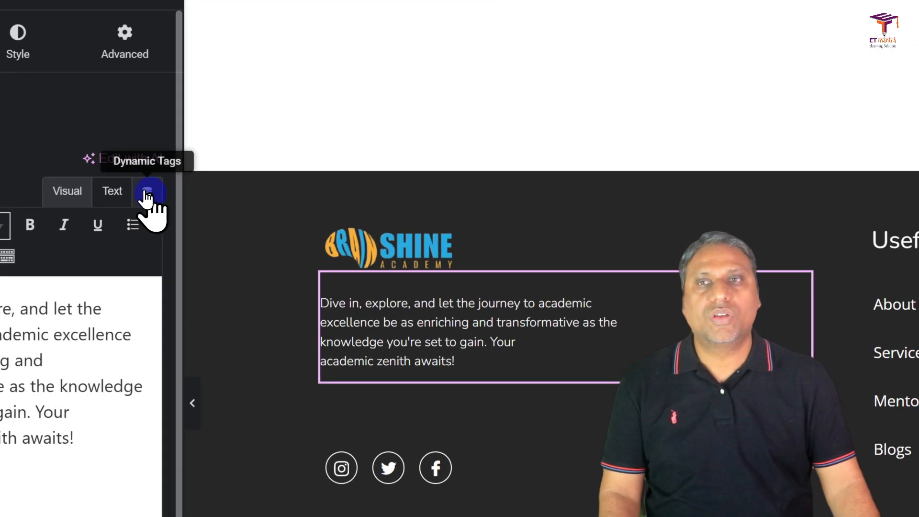
{"action": "left_click", "coordinate": [145, 193]}
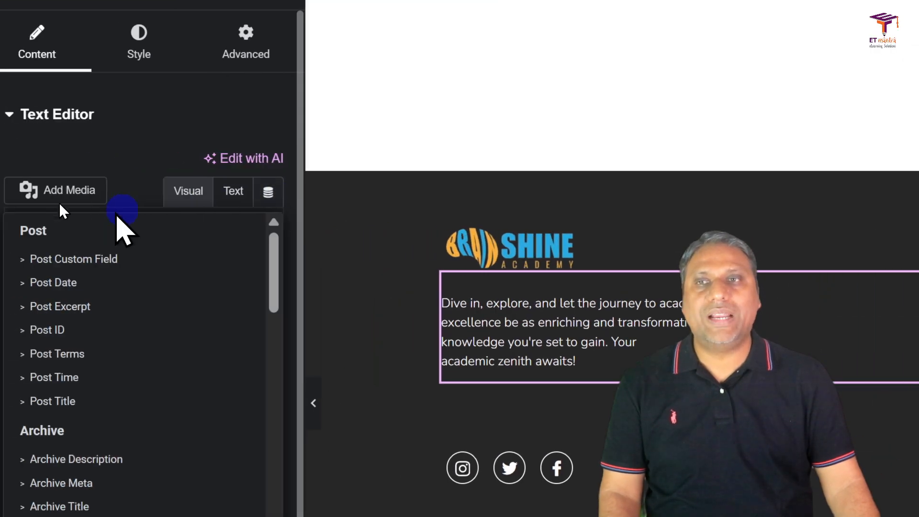
{"action": "scroll", "coordinate": [9, 374], "scroll_direction": "down", "scroll_amount": 10}
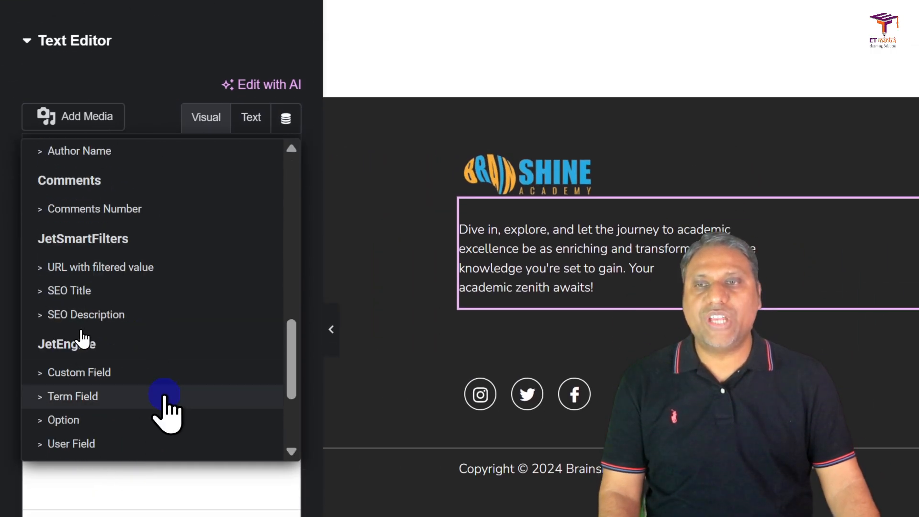
{"action": "left_click", "coordinate": [77, 420]}
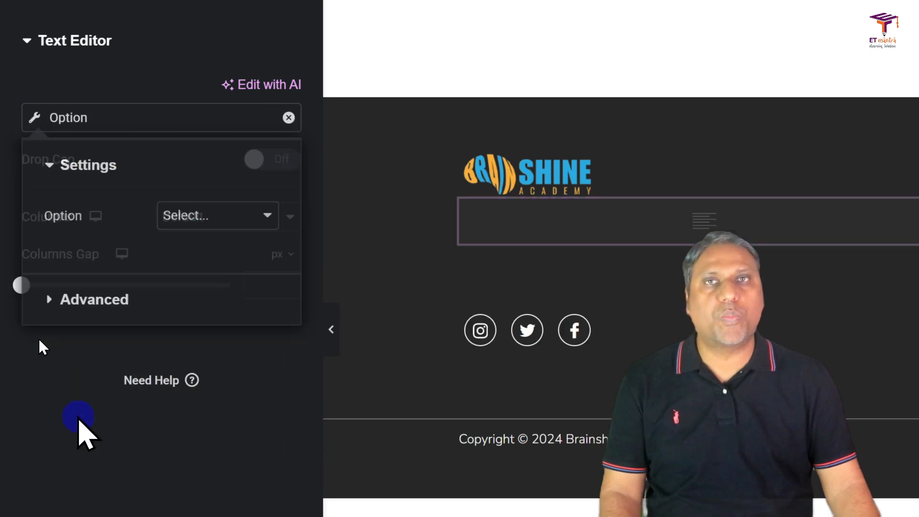
{"action": "left_click", "coordinate": [244, 216]}
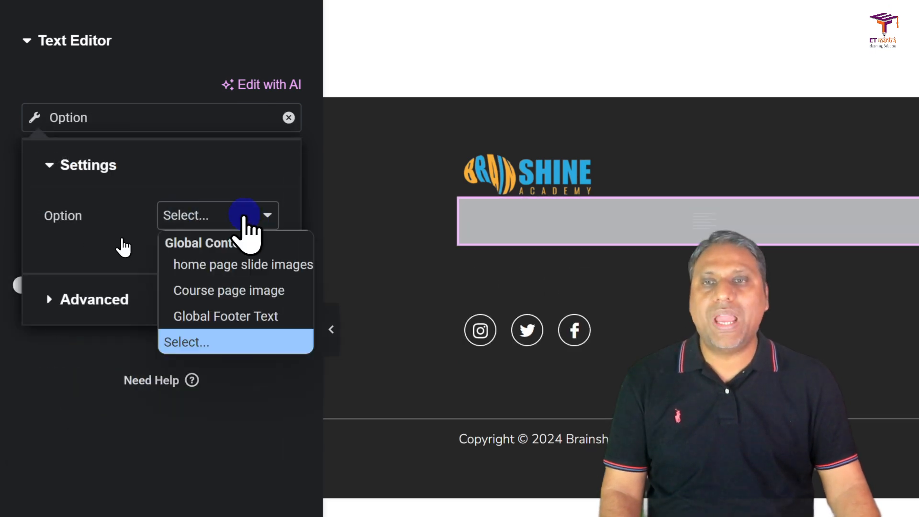
{"action": "left_click", "coordinate": [249, 317]}
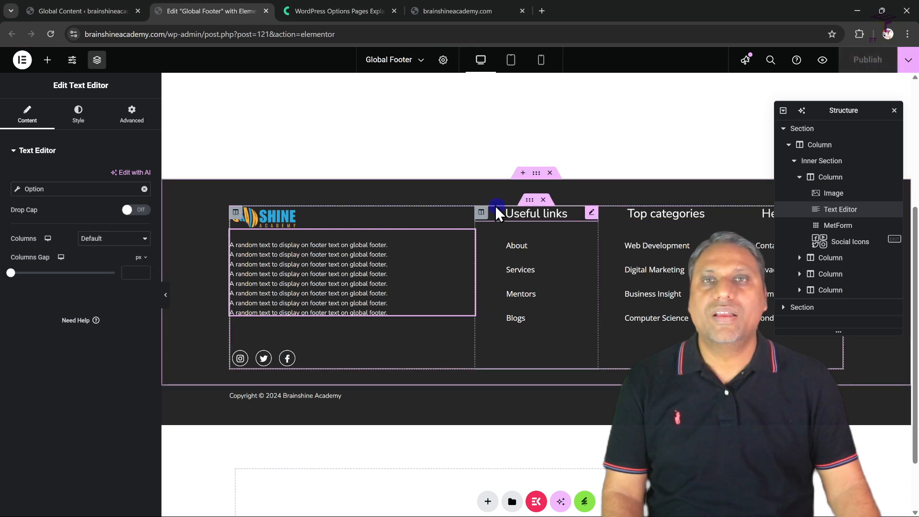
Reload the brainshineacademy.com homepage and compare its footer text with the Global Footer Text field on the Global Content options page
{"action": "left_click", "coordinate": [481, 12]}
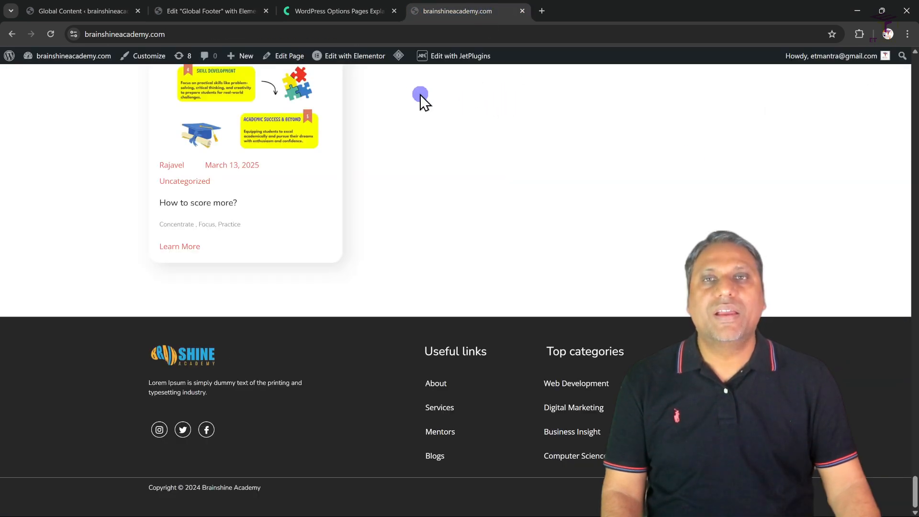
{"action": "mouse_move", "coordinate": [399, 56]}
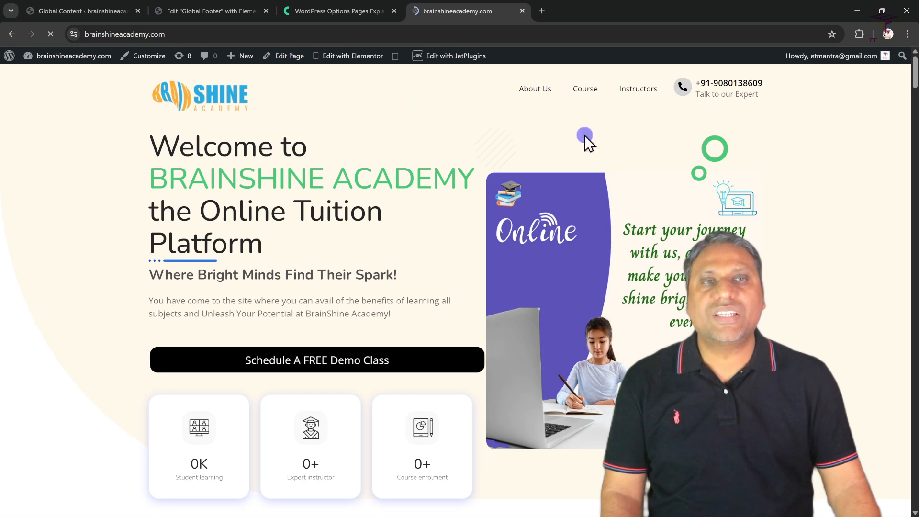
{"action": "left_click_drag", "start_coordinate": [917, 79], "coordinate": [916, 488]}
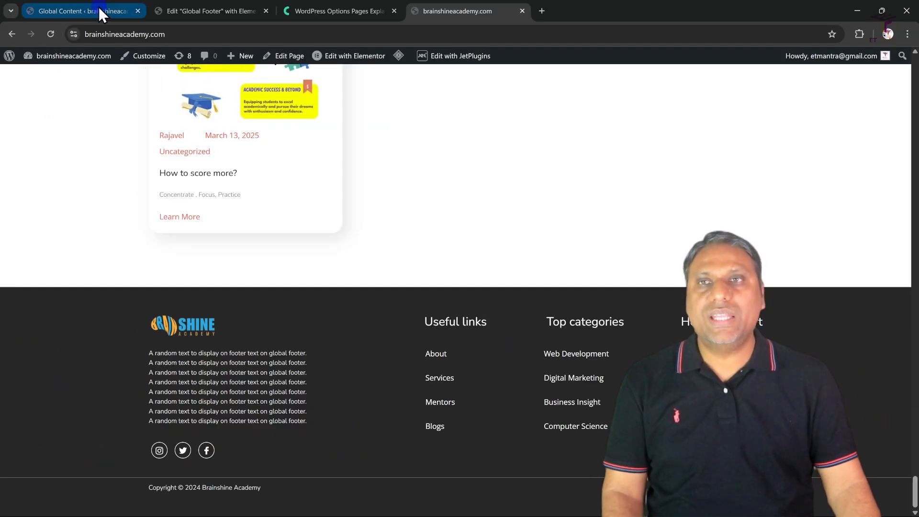
{"action": "left_click", "coordinate": [100, 11]}
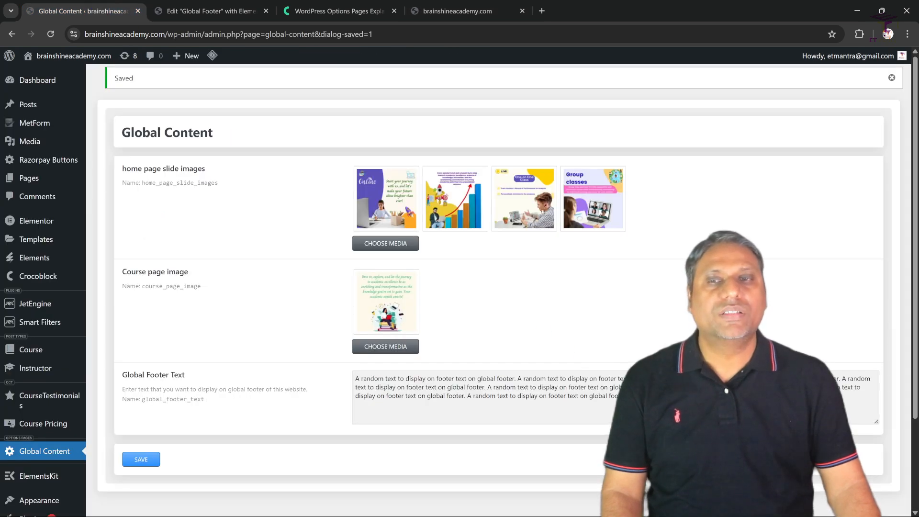
{"action": "left_click", "coordinate": [458, 12]}
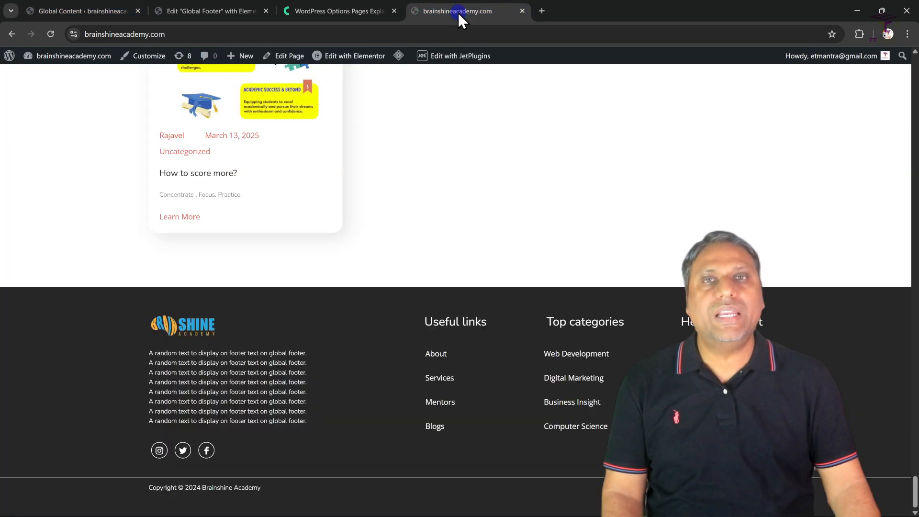